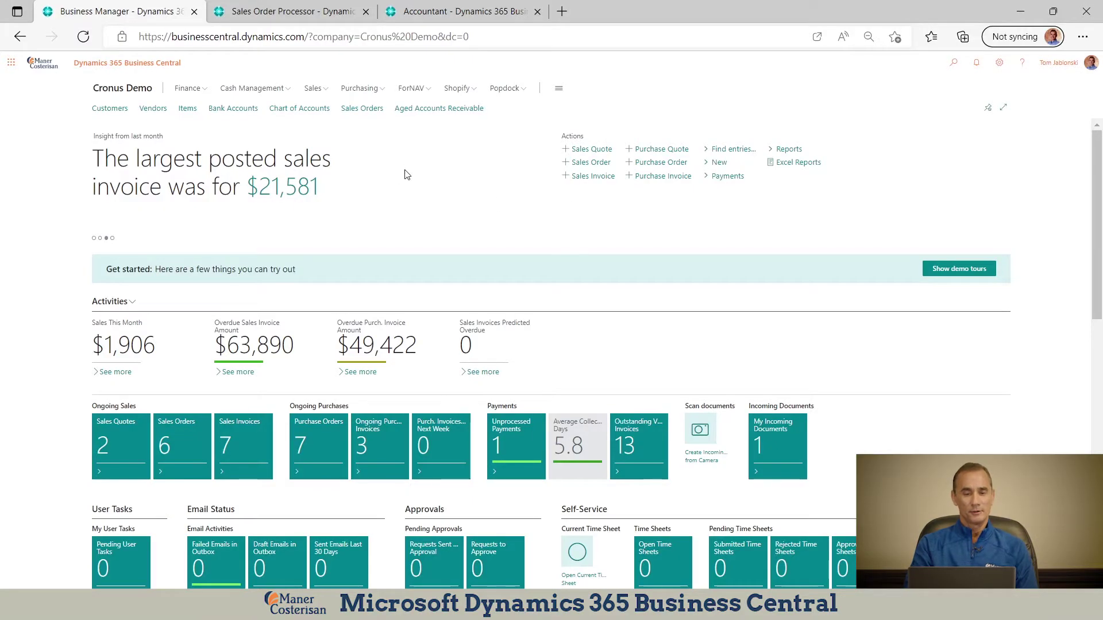
Open the Chart of Accounts and scroll through the balance sheet and income statement accounts and back up
left_click(309, 108)
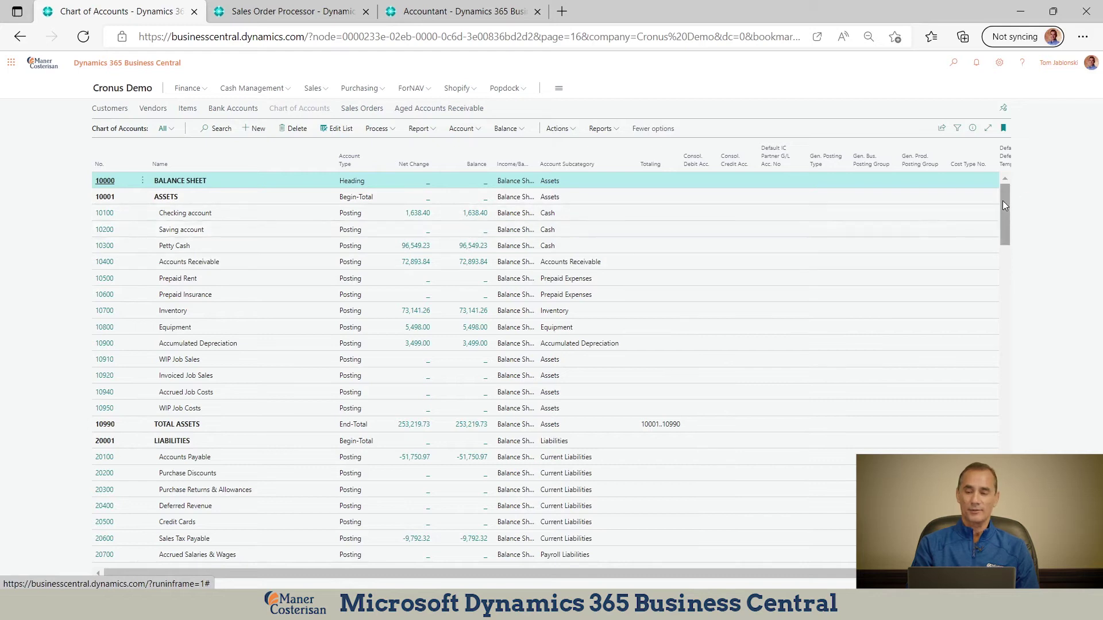
left_click_drag(1006, 198, 1015, 428)
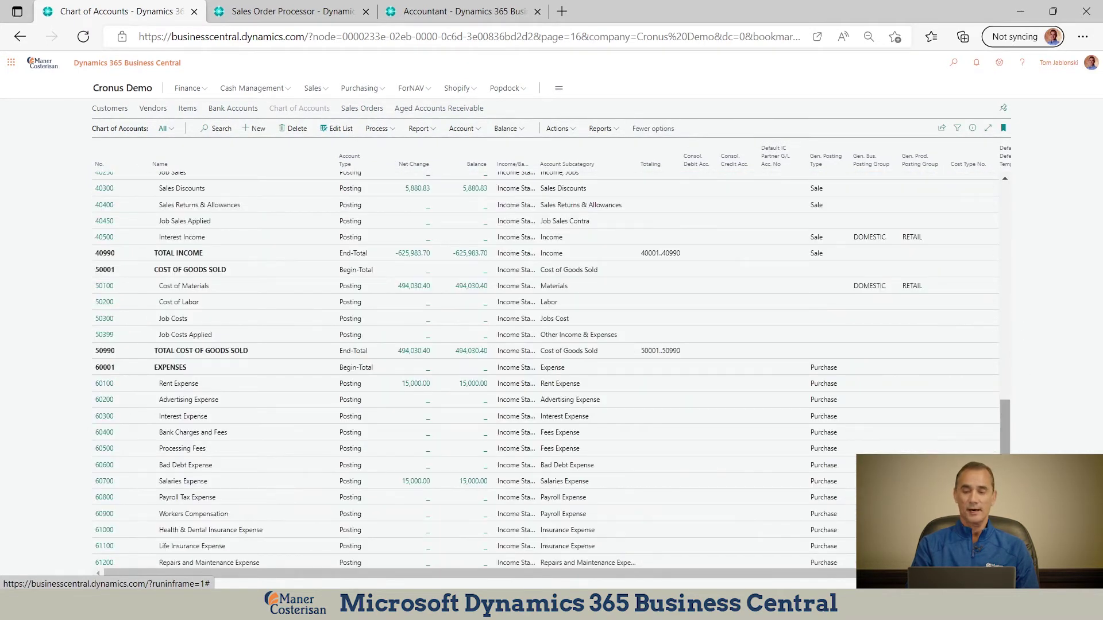
scroll(80, 565, "down", 3)
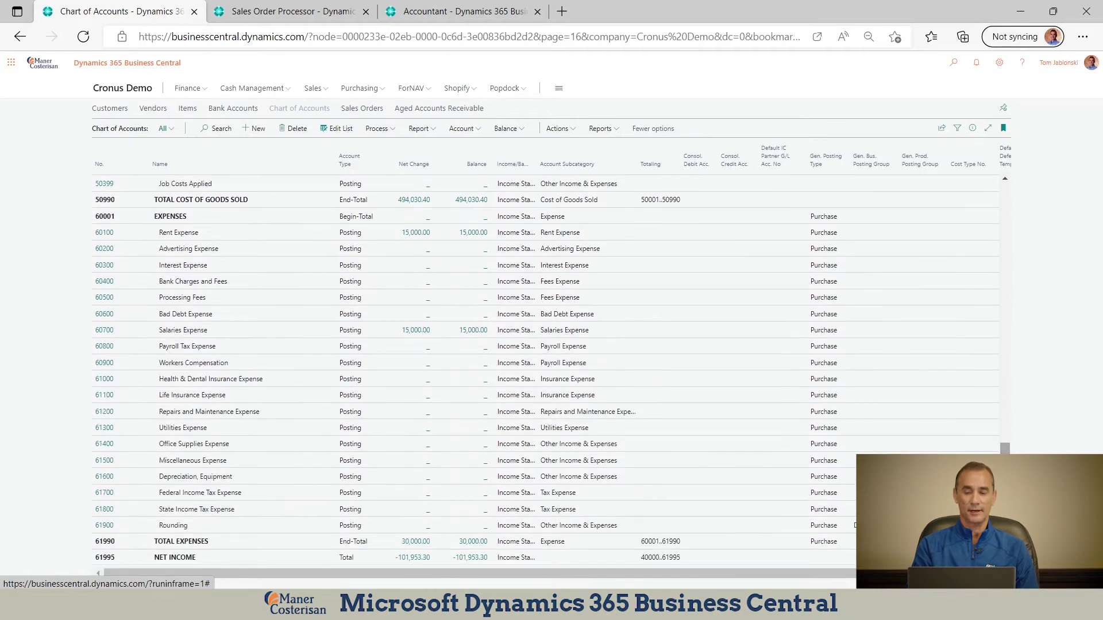
left_click_drag(1004, 448, 1005, 233)
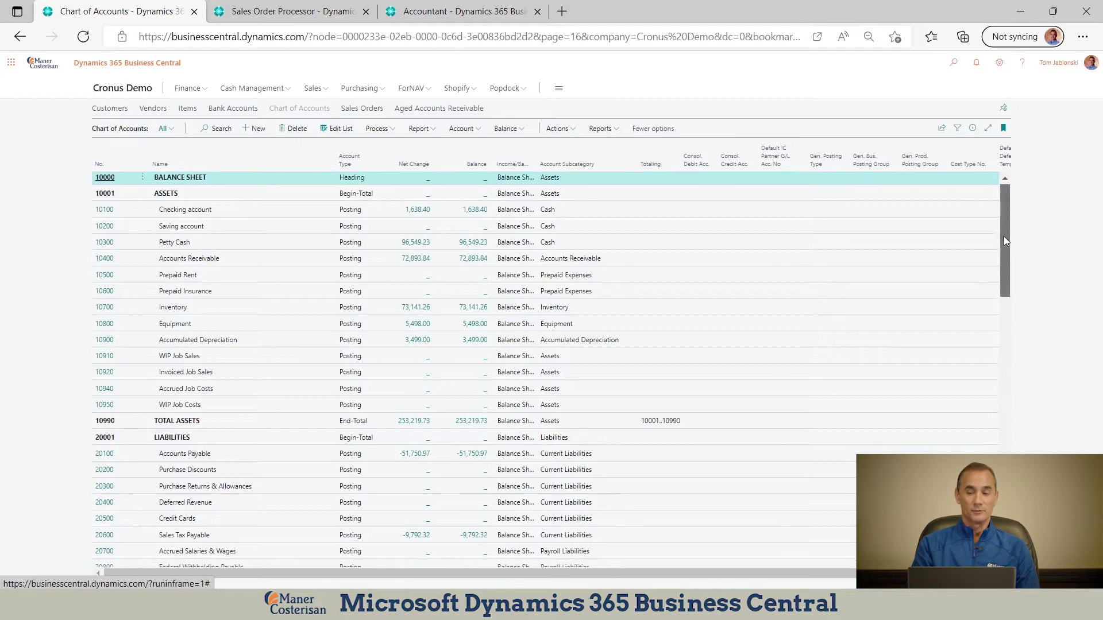
left_click_drag(1004, 236, 1005, 484)
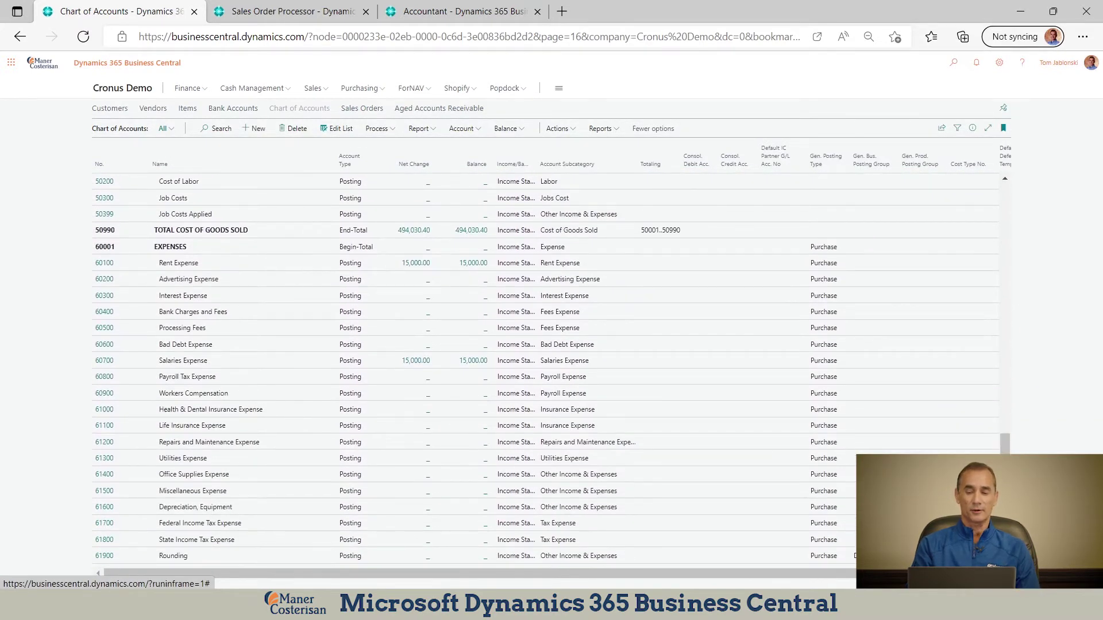
left_click_drag(1004, 446, 1044, 190)
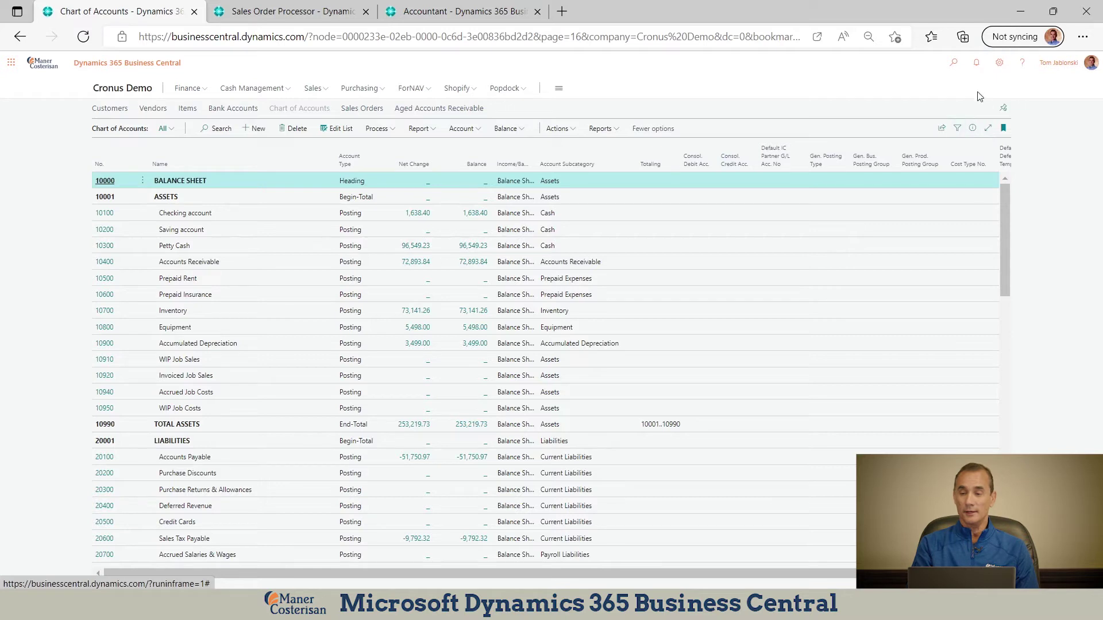
left_click(954, 64)
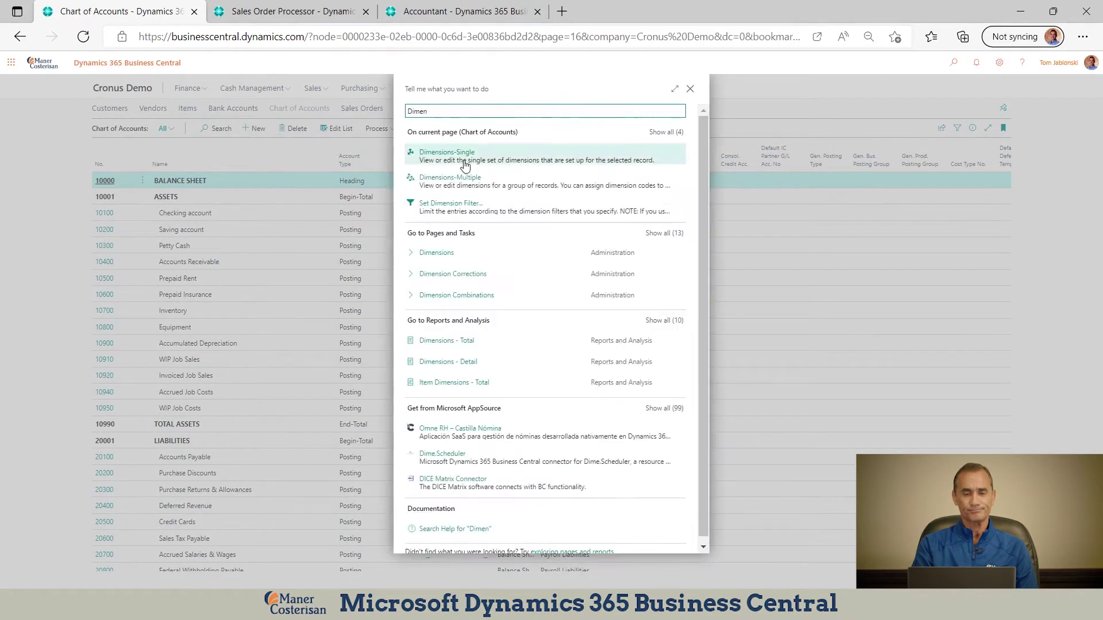
Open the Dimensions list, select the DEPARTMENT dimension and show its Dimension actions
left_click(447, 259)
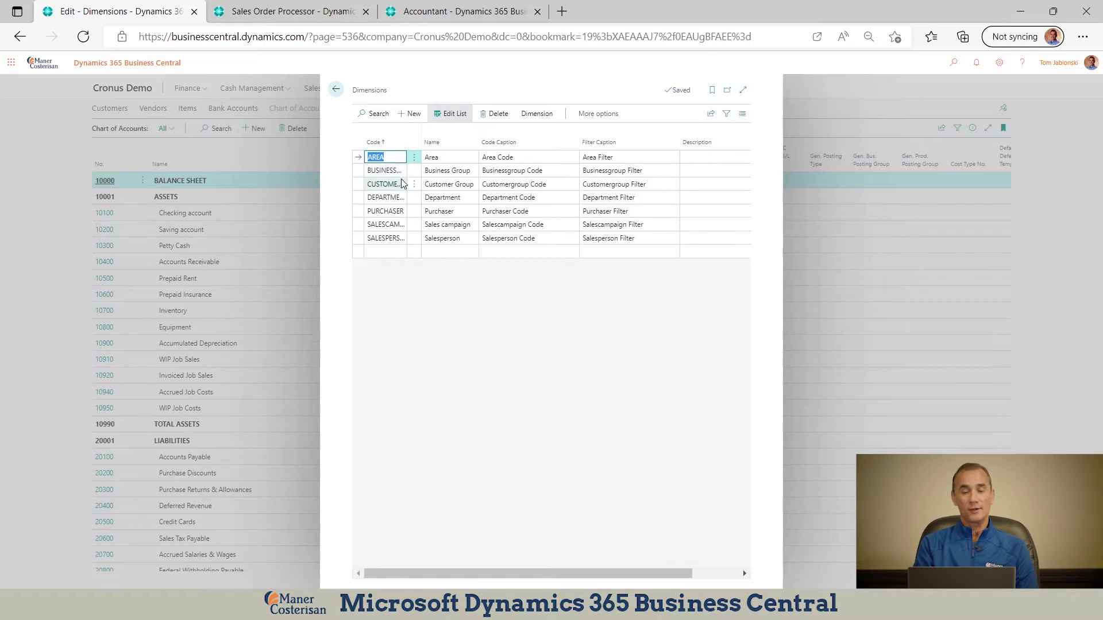
left_click(410, 197)
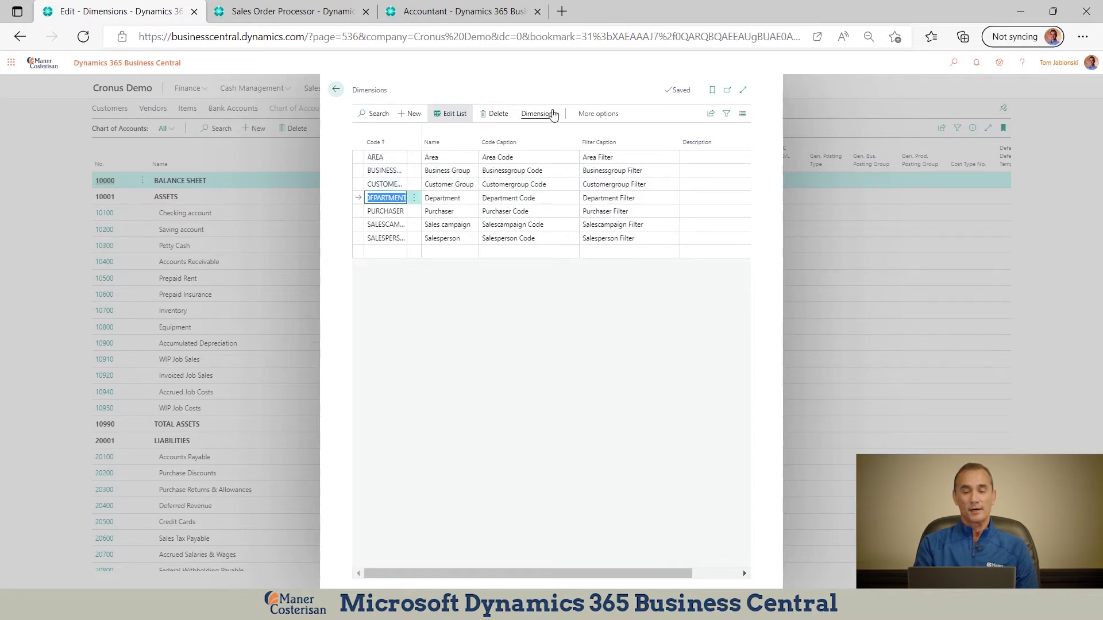
left_click(540, 114)
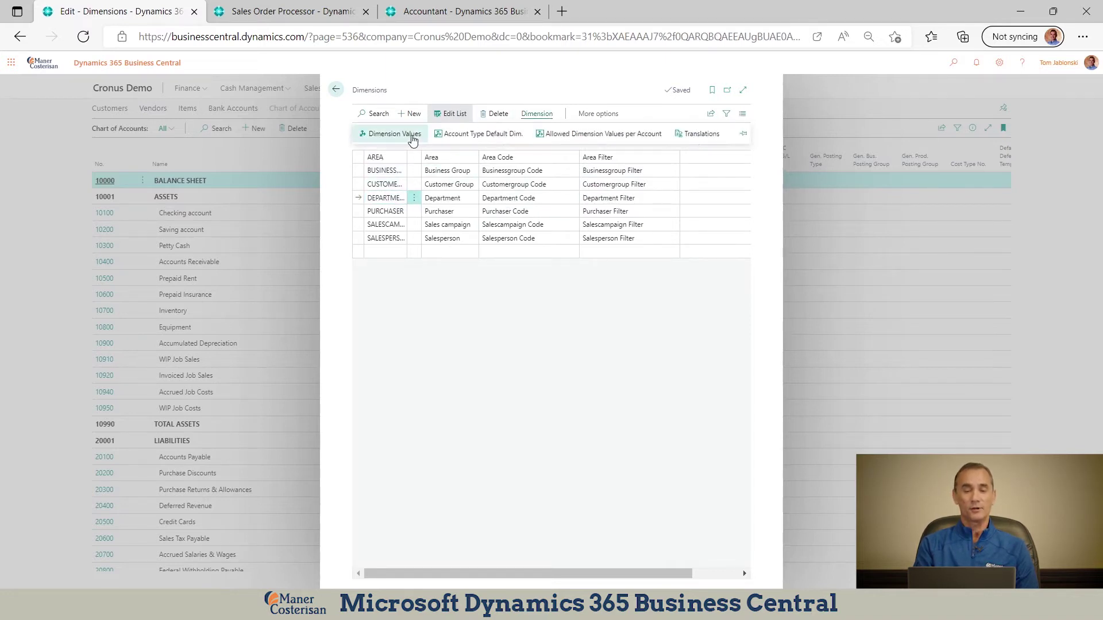
View the DEPARTMENT values ADM, PROD and SALES, then go back to the Chart of Accounts
left_click(412, 134)
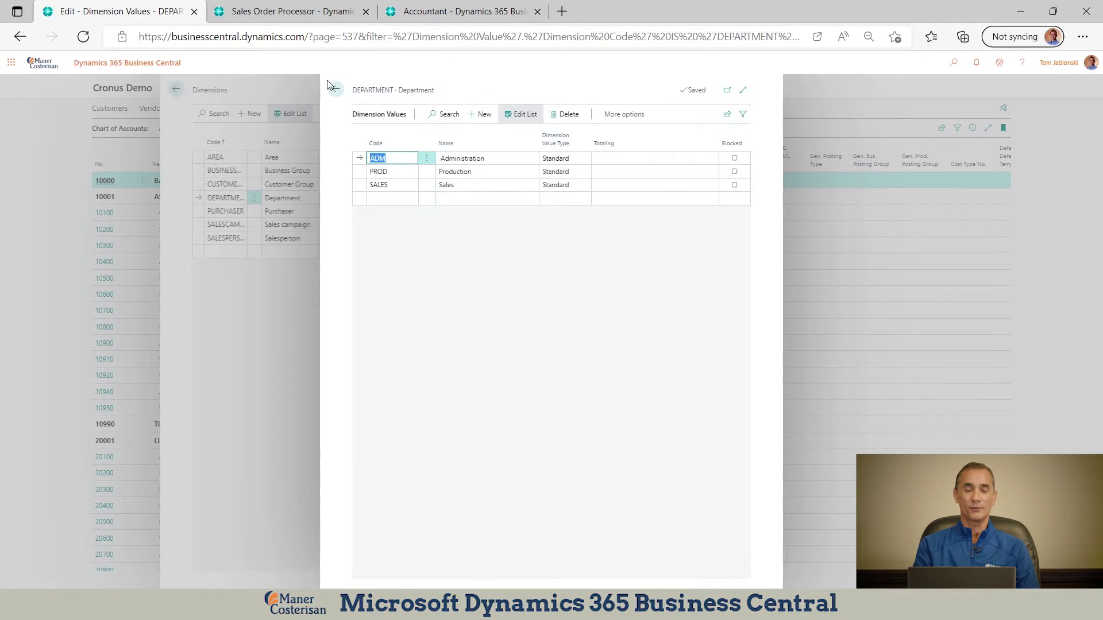
left_click(336, 91)
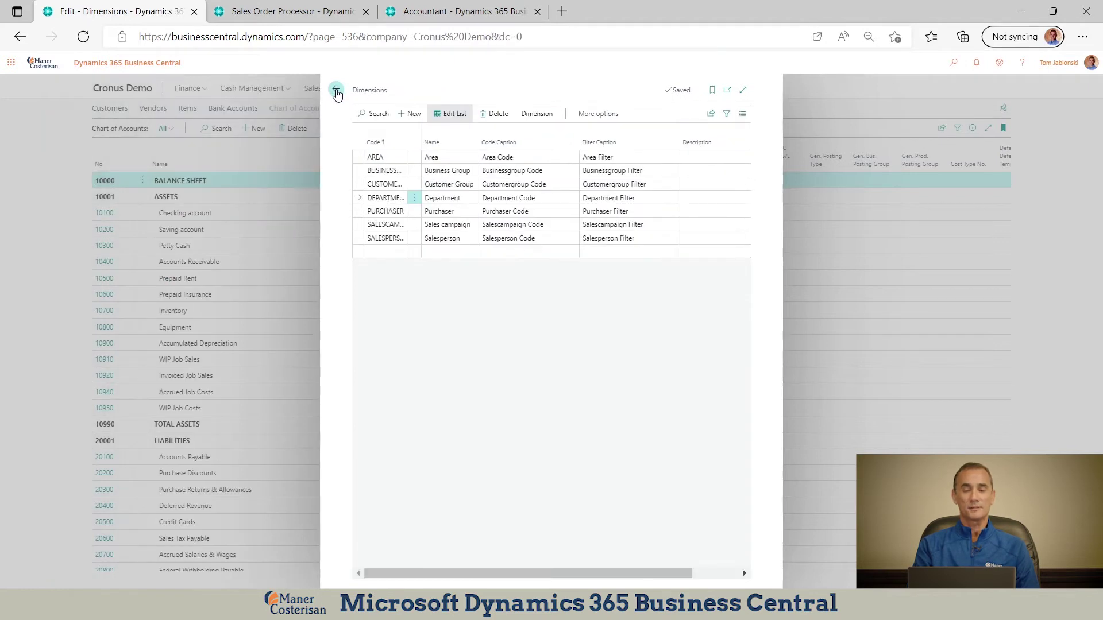
left_click(337, 92)
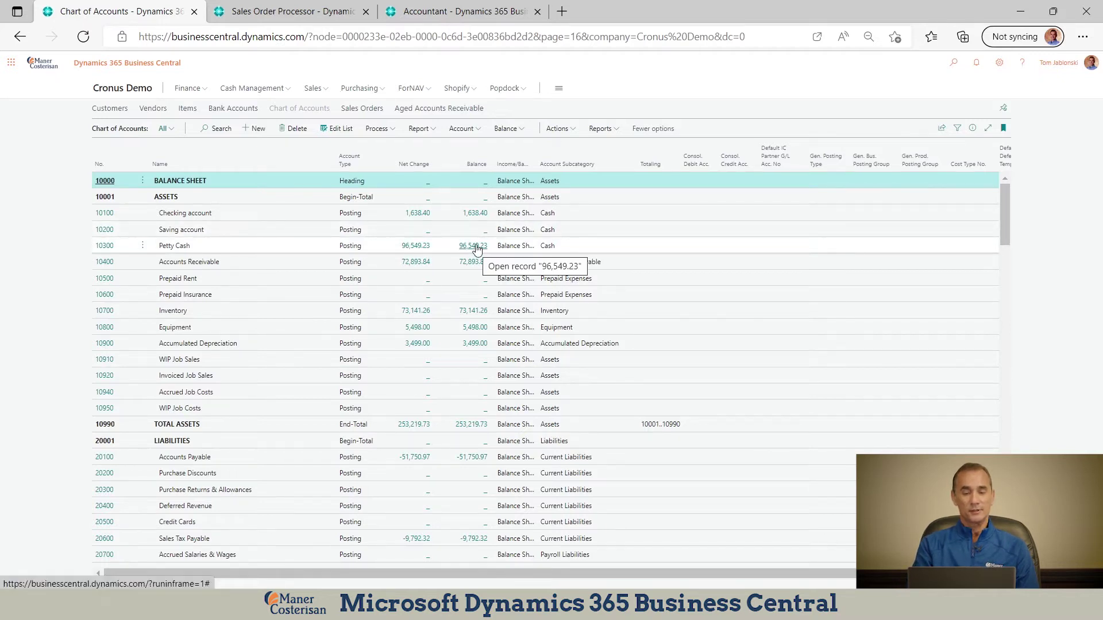
Scroll to 60100 Rent Expense and drill into its balance to list the ledger entries
left_click_drag(1005, 213, 1012, 312)
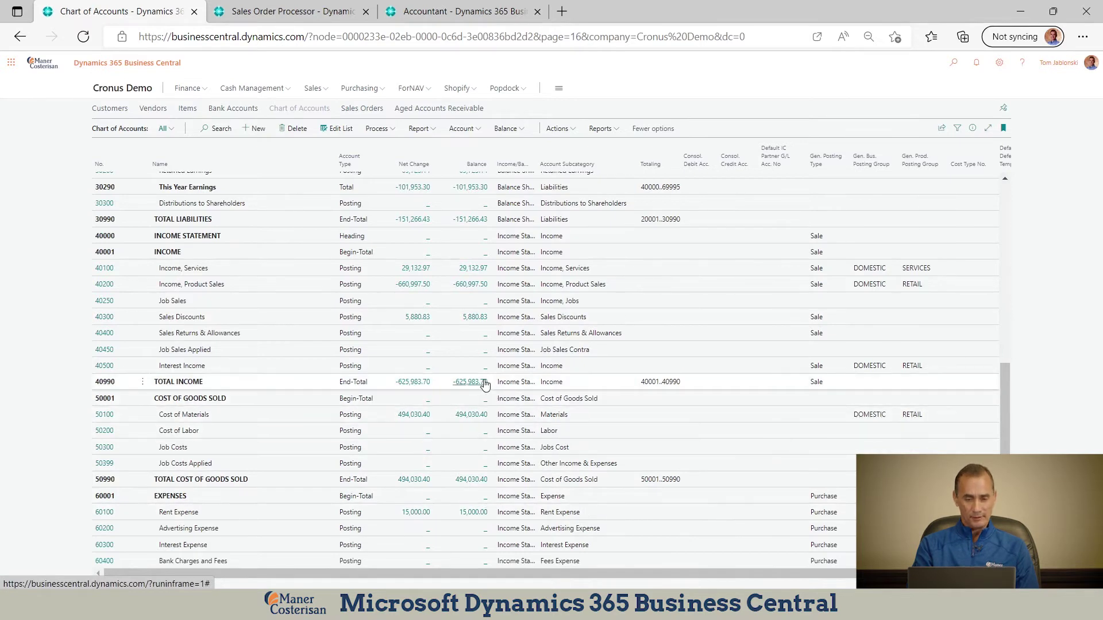
left_click(472, 513)
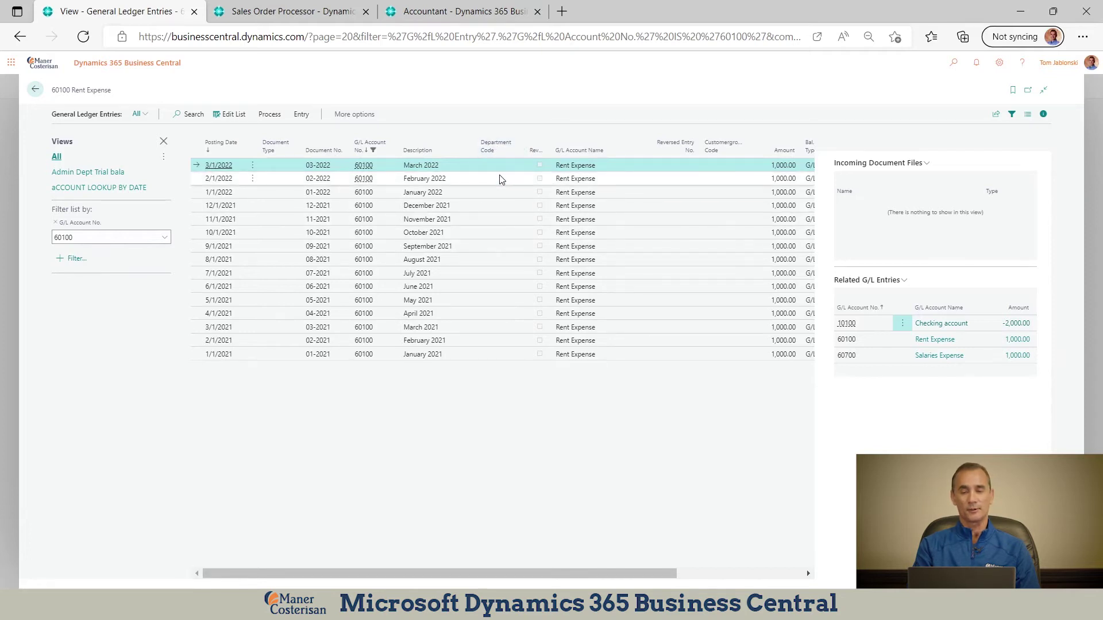
Add a Customergroup Code filter to the rent entries, check its values, remove it and return
left_click(73, 260)
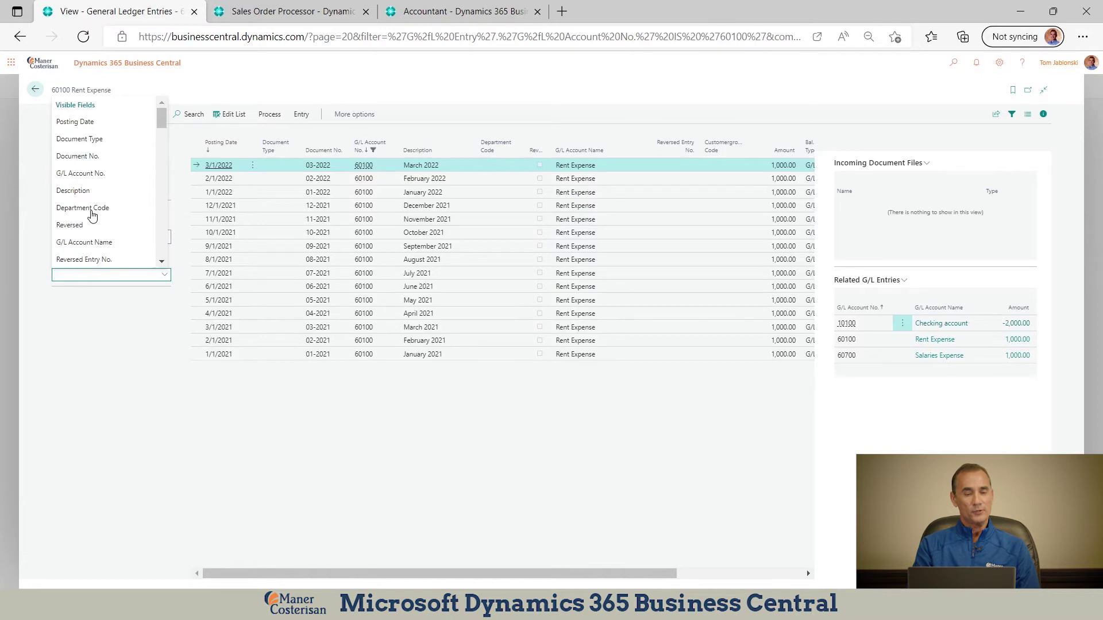
scroll(164, 222, "down", 3)
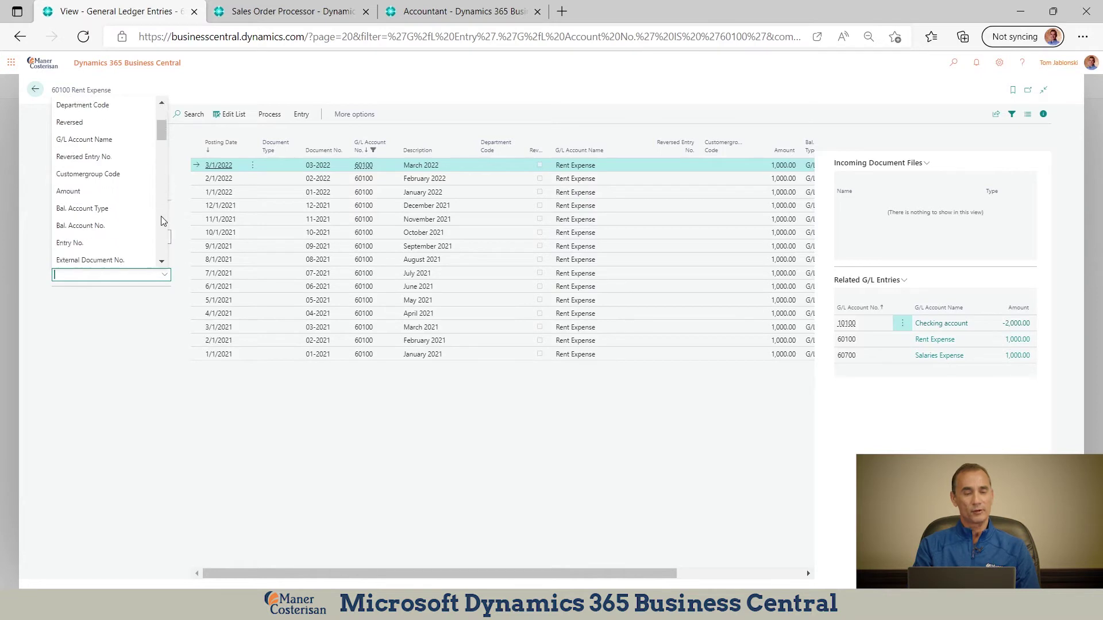
left_click(113, 127)
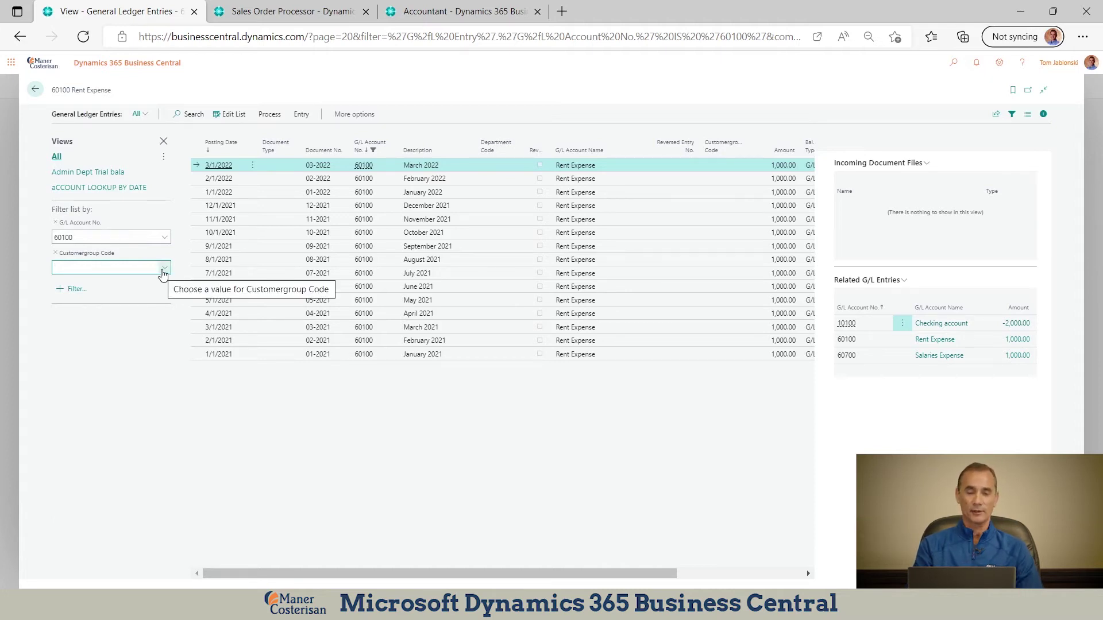
left_click(164, 268)
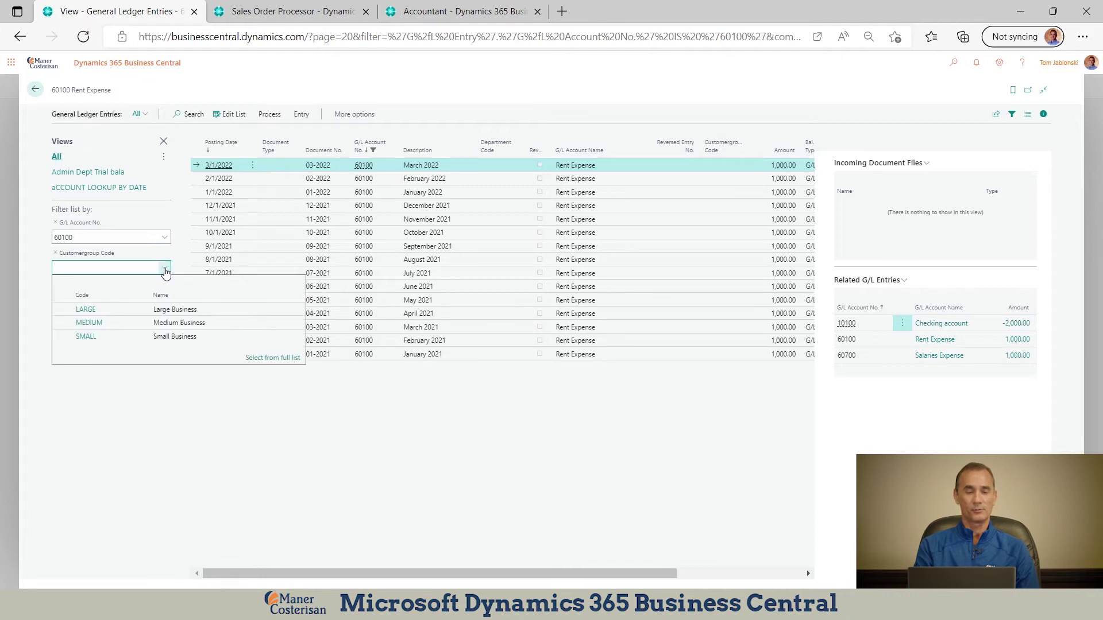
left_click(165, 269)
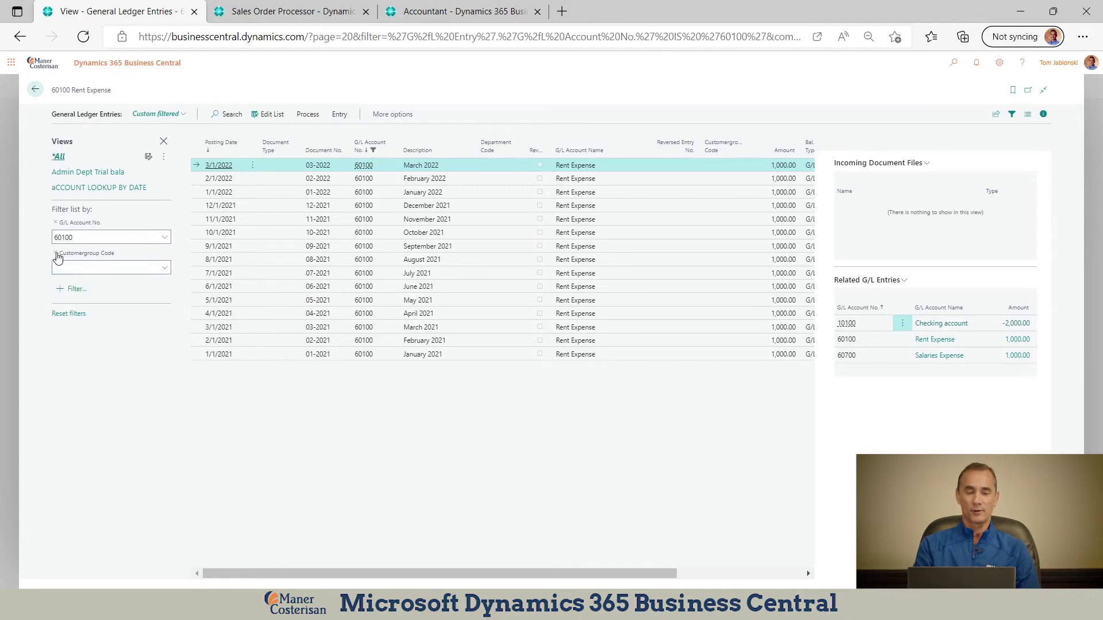
left_click(56, 253)
left_click(35, 89)
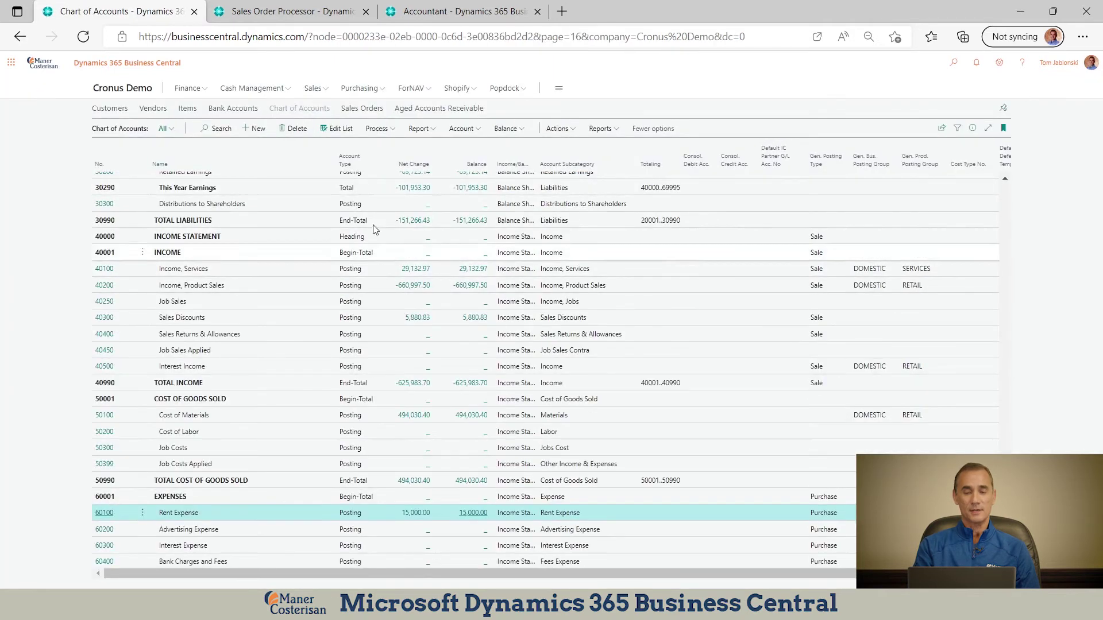
Create purchase order 106008 for vendor Fabrikam, Inc. and start the first item line
left_click(360, 89)
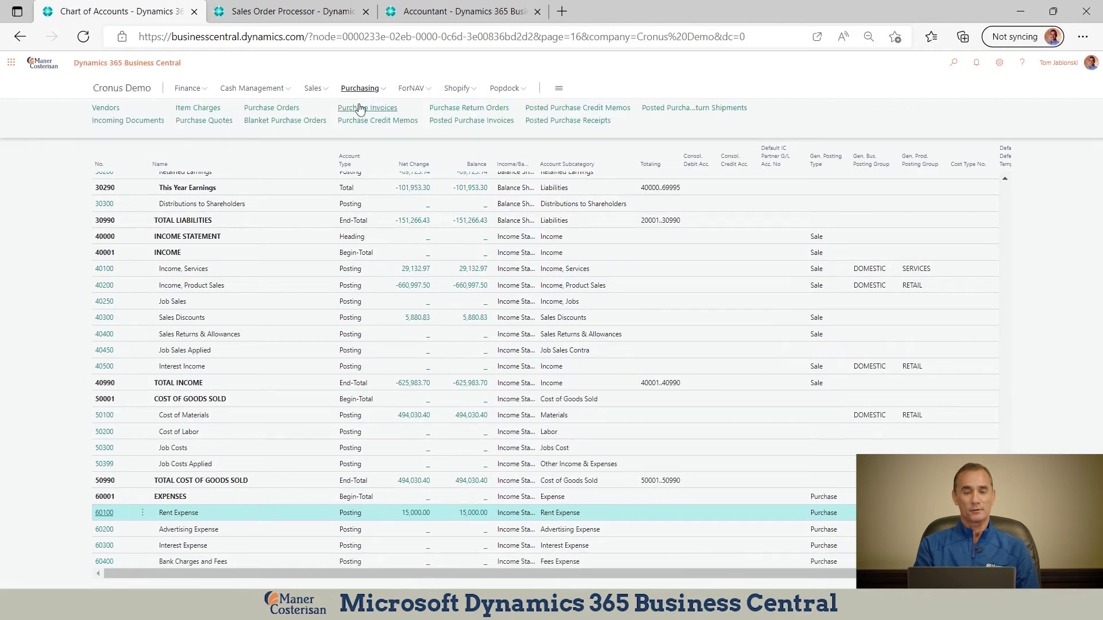
left_click(281, 108)
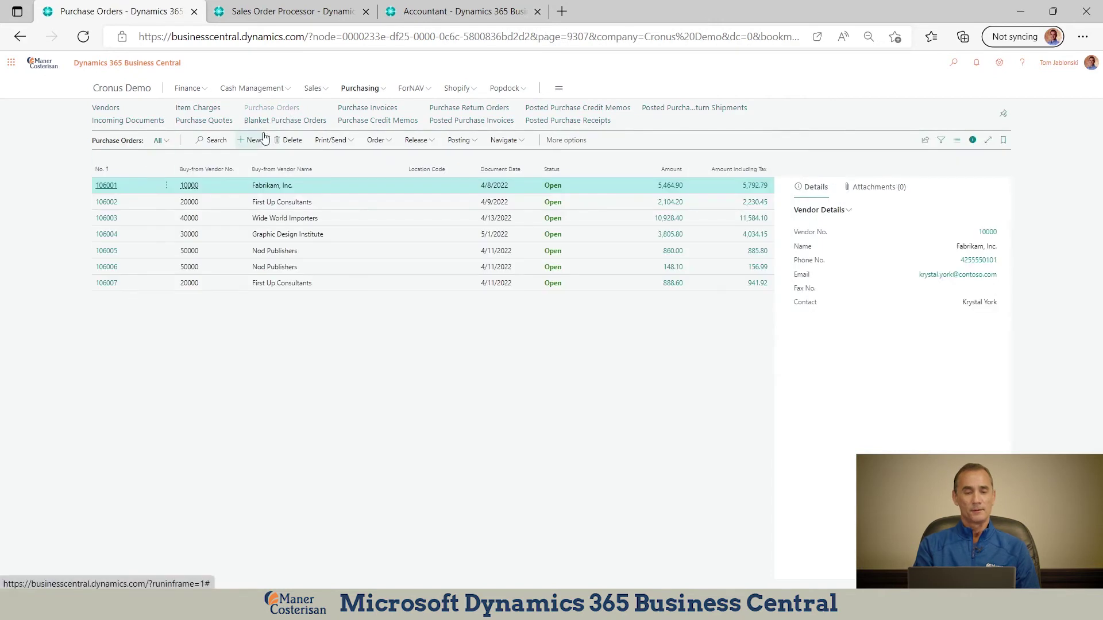
left_click(265, 140)
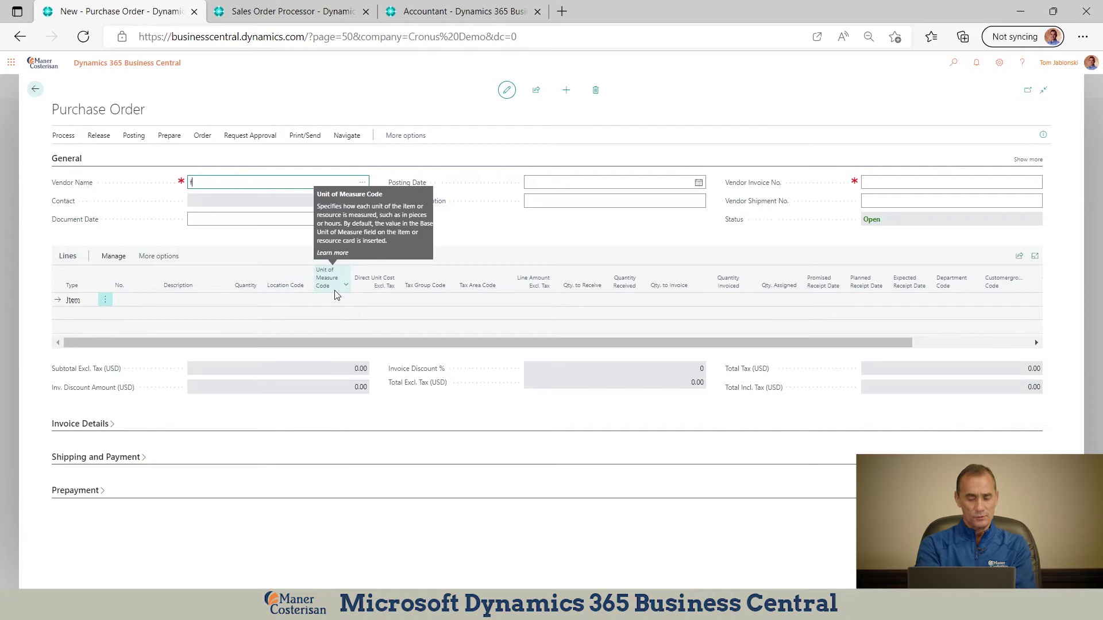
type("fabr")
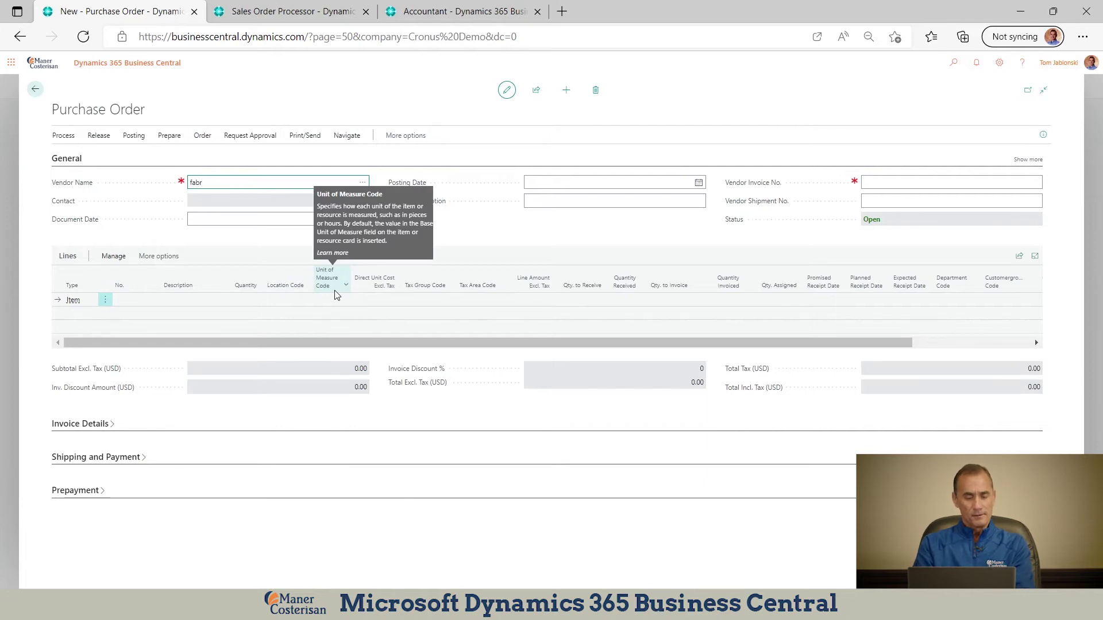
key("Tab")
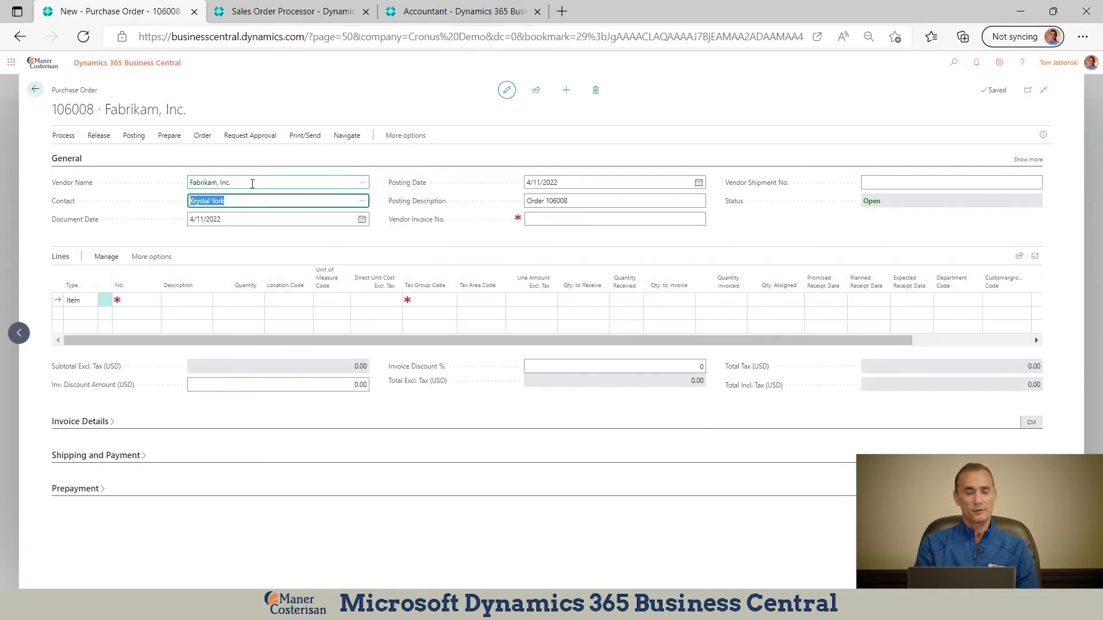
left_click(153, 303)
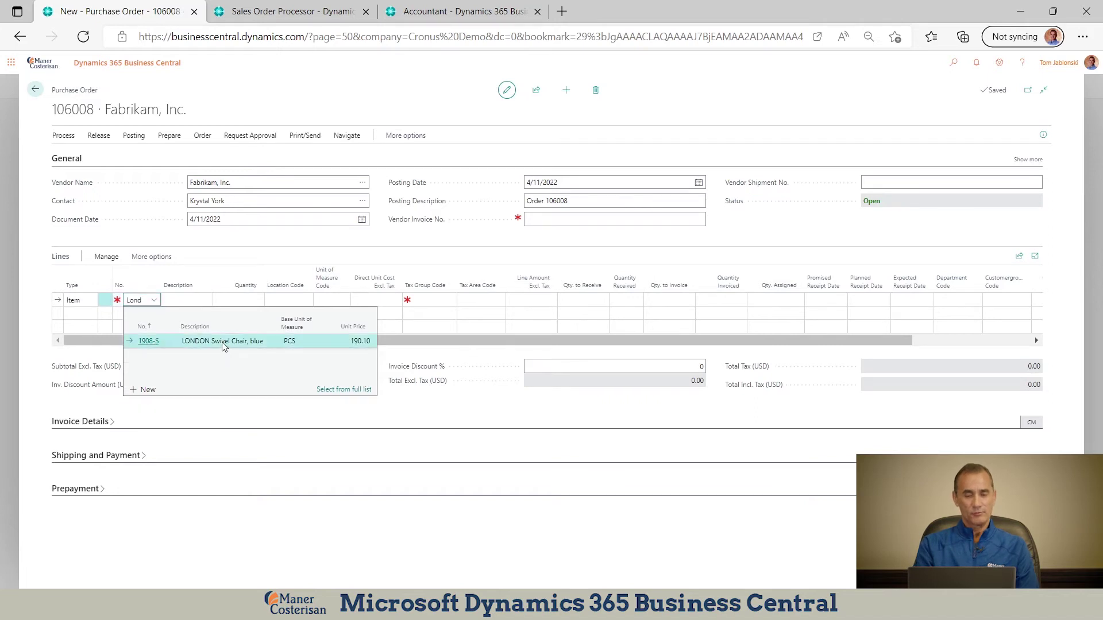
Add item 1908-S LONDON Swivel Chair, blue to the line with quantity 2
left_click(224, 347)
left_click(257, 302)
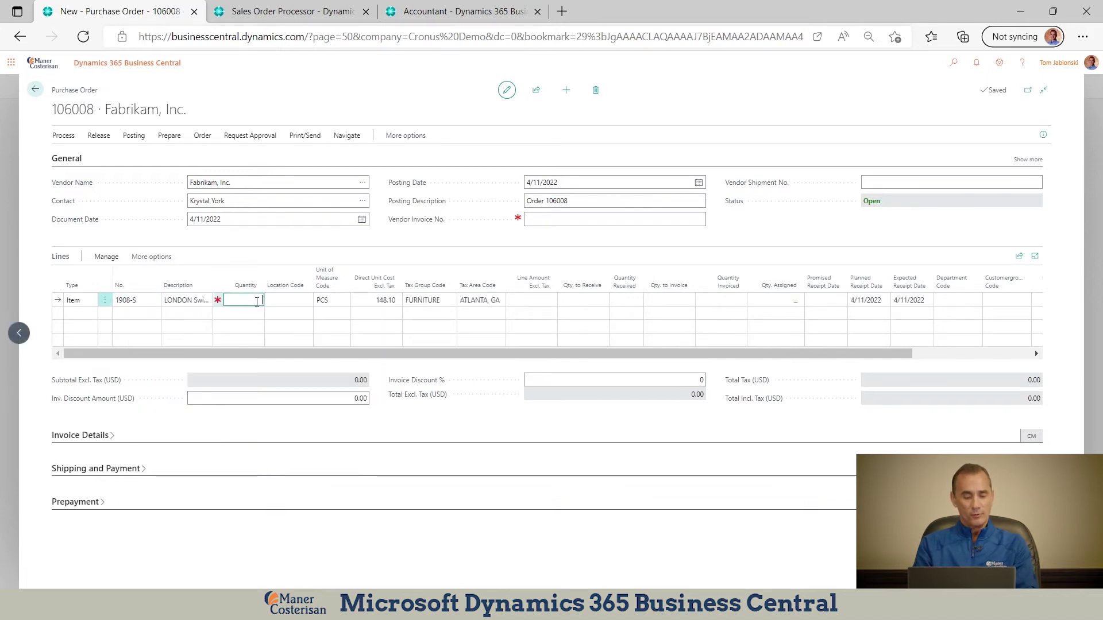
type("2")
key("Tab")
key("Tab")
key("Tab")
key("Tab")
key("Tab")
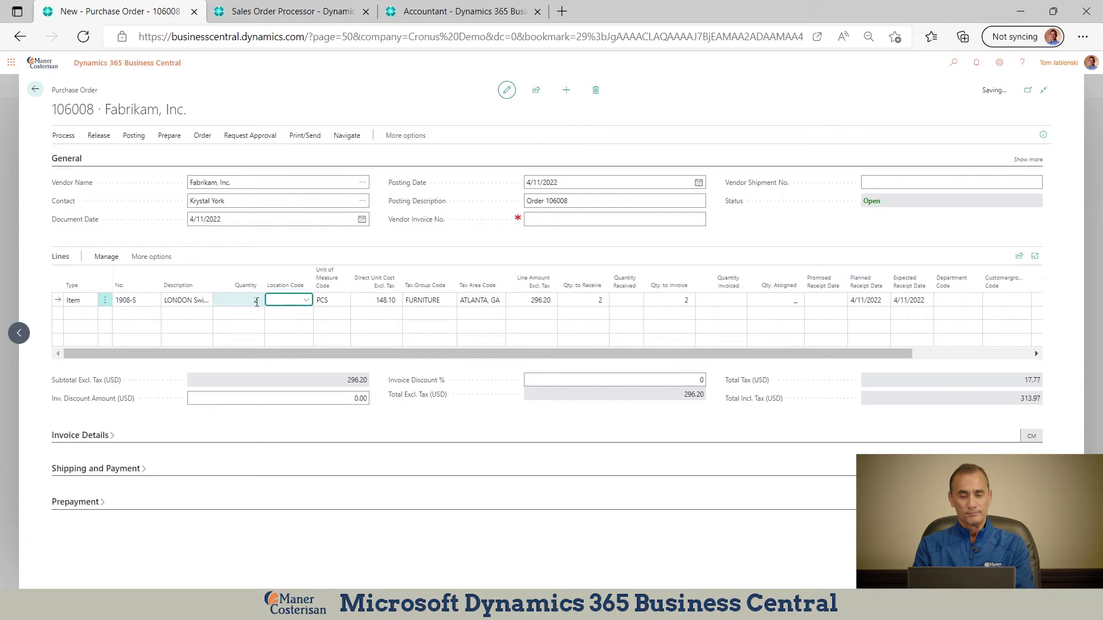
key("Tab")
key("Tab")
key("Tab")
key("Tab")
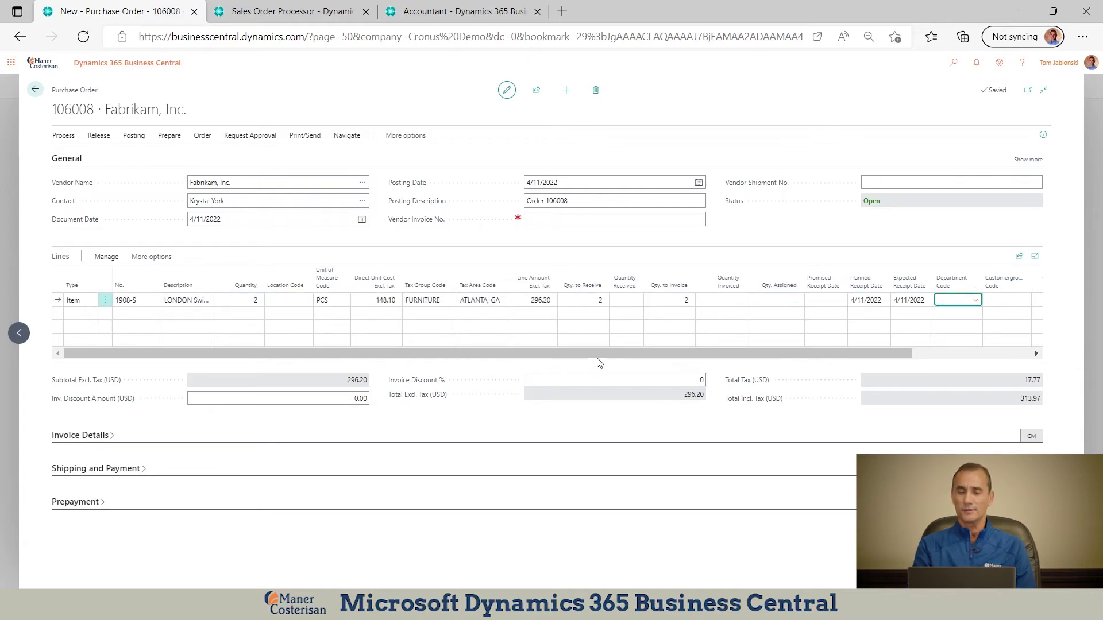
Set the chair line's Department Code to PROD
left_click_drag(599, 362, 954, 353)
left_click(867, 299)
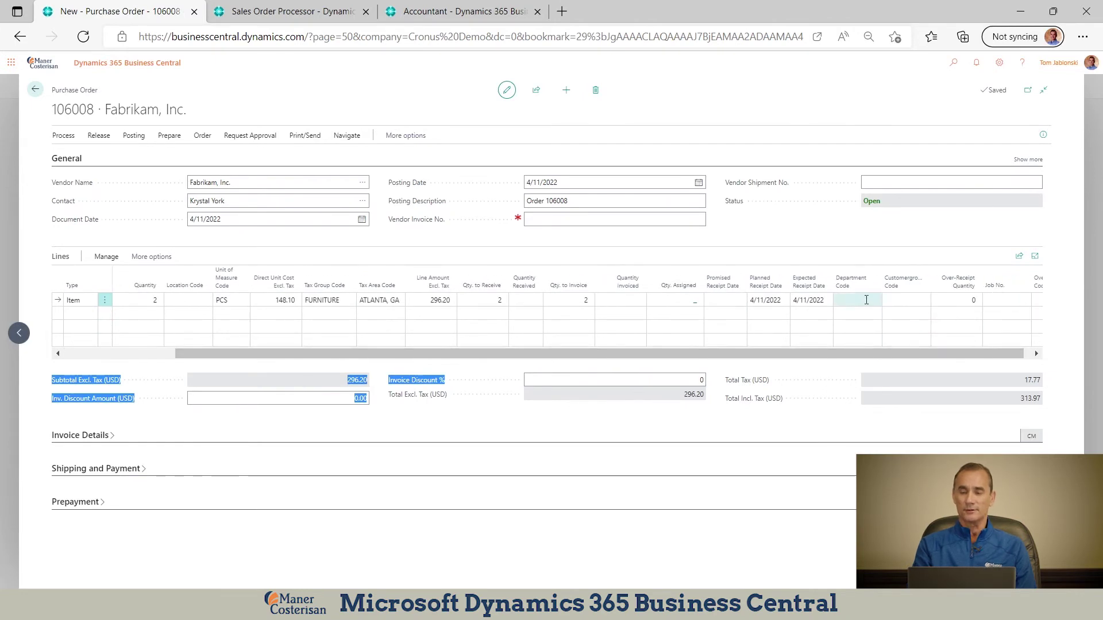
left_click(866, 300)
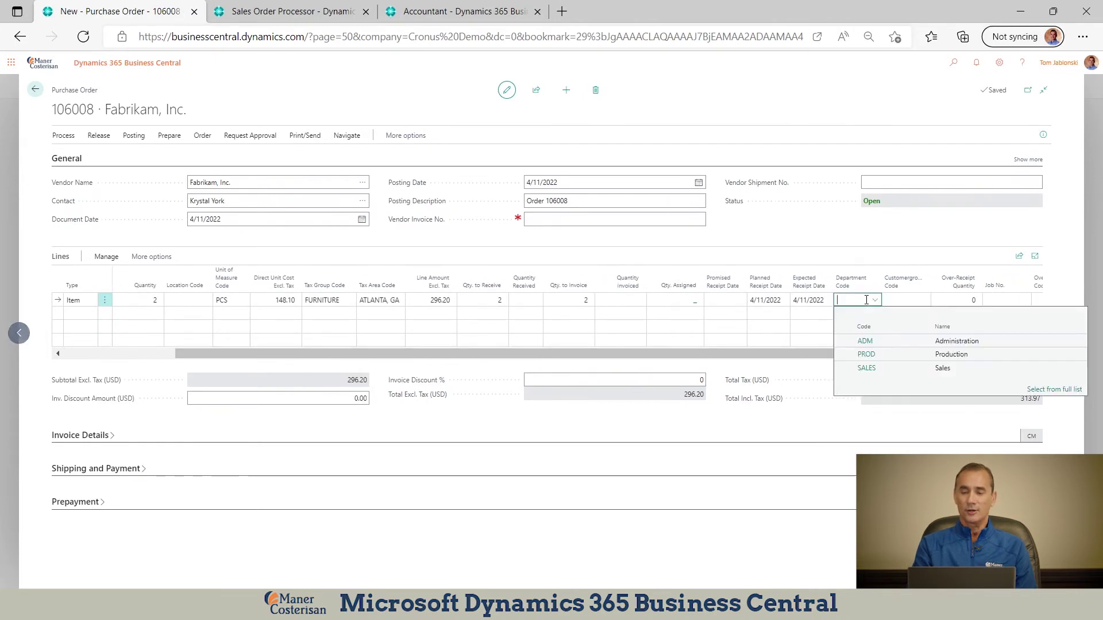
left_click(877, 356)
left_click(920, 298)
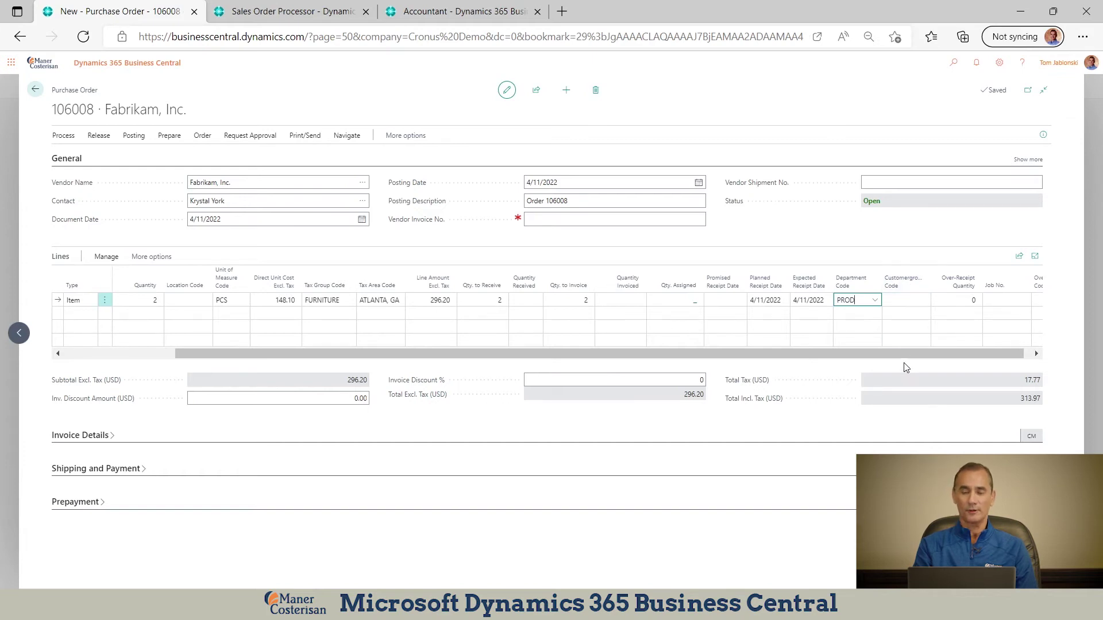
left_click_drag(906, 354, 795, 355)
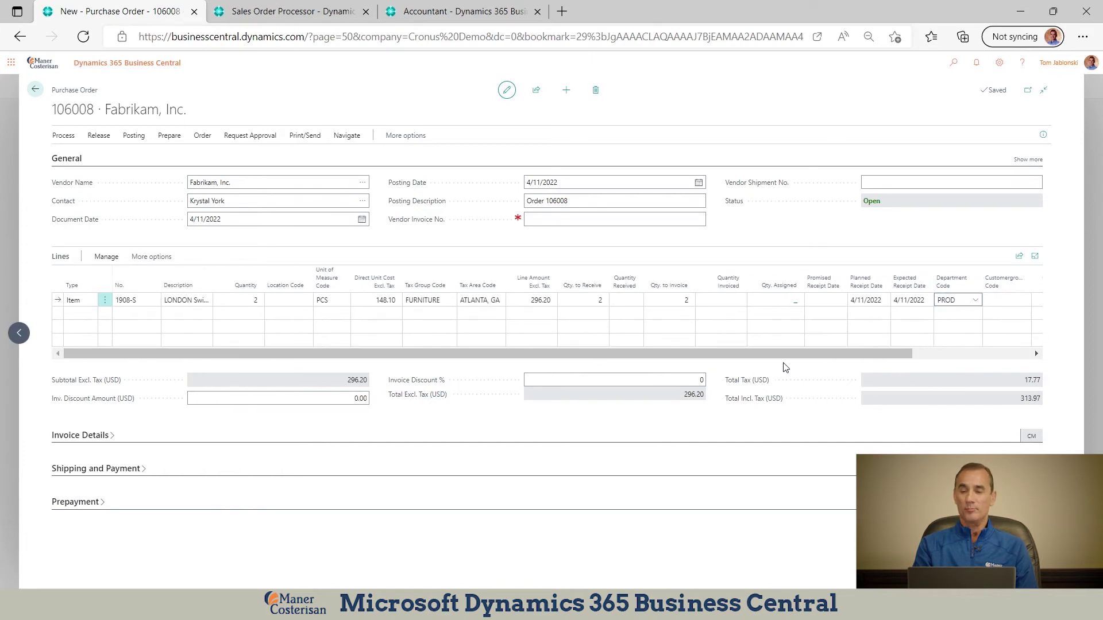
left_click(1000, 63)
left_click(974, 130)
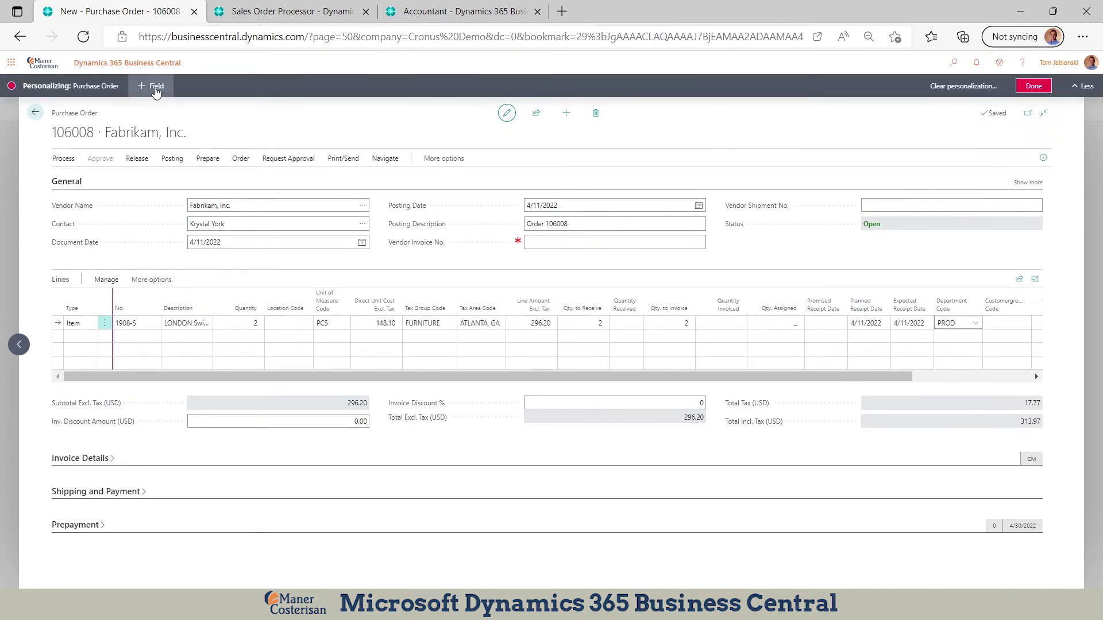
left_click(151, 86)
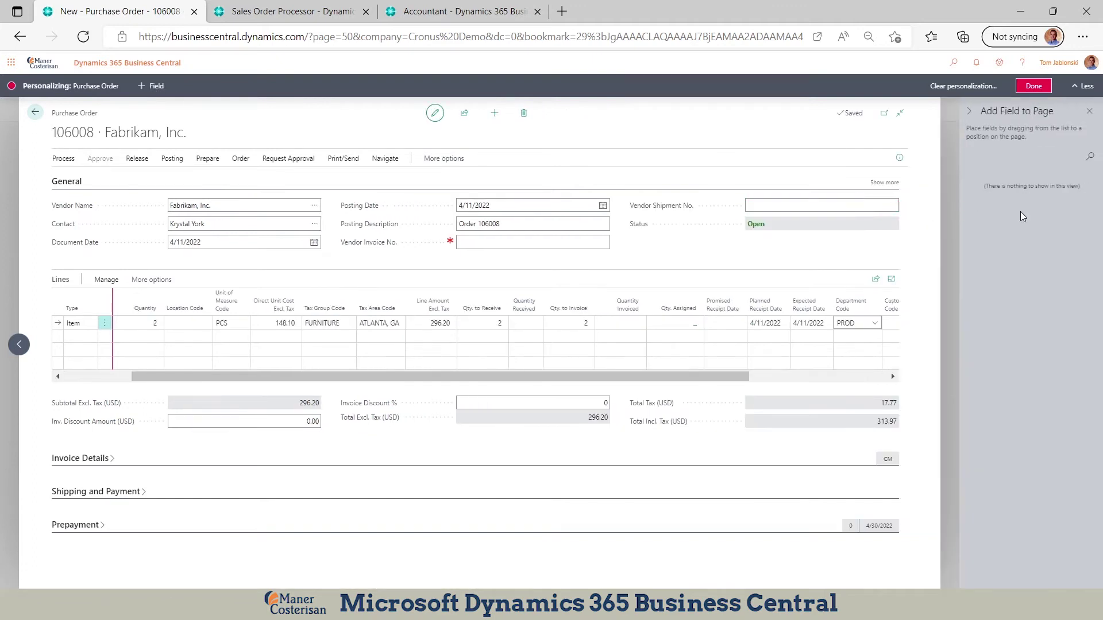
left_click(753, 287)
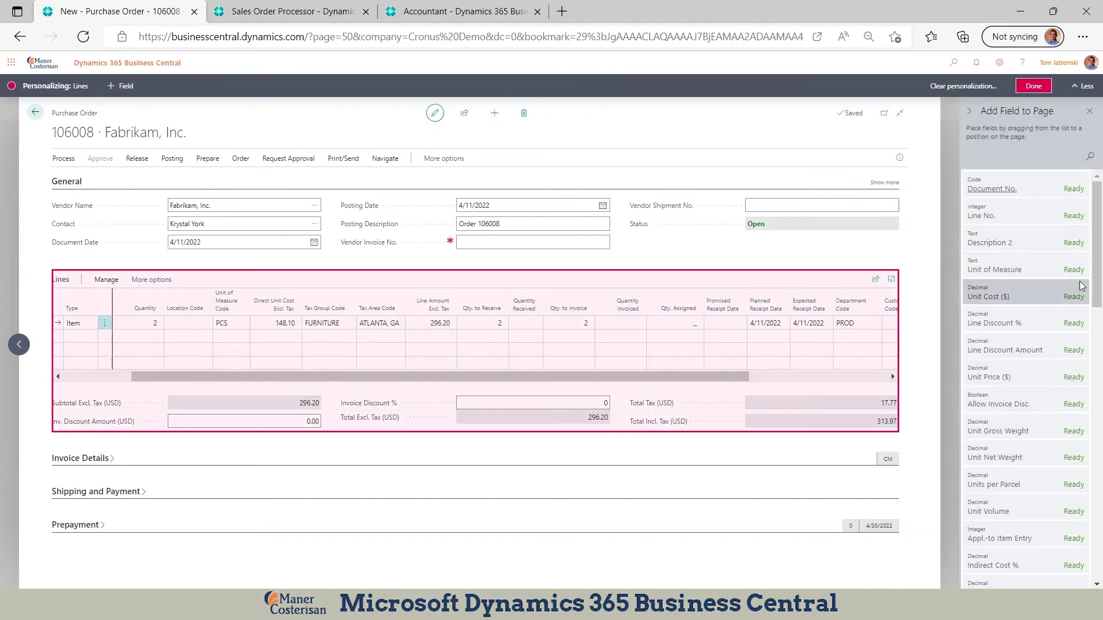
left_click_drag(1096, 259, 1101, 538)
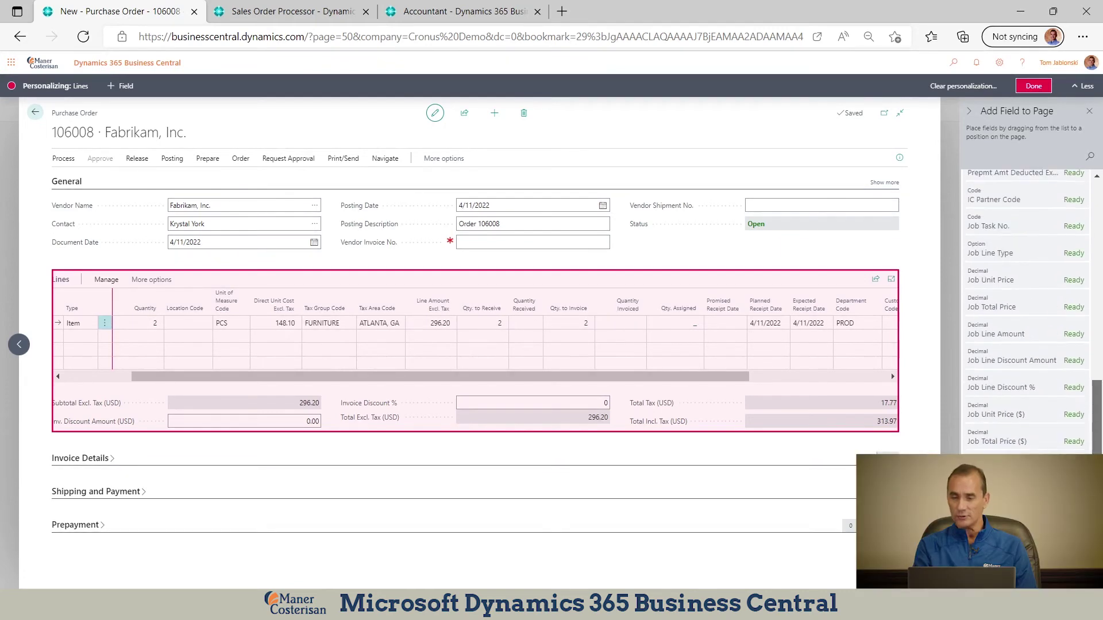
left_click_drag(1098, 402, 1098, 183)
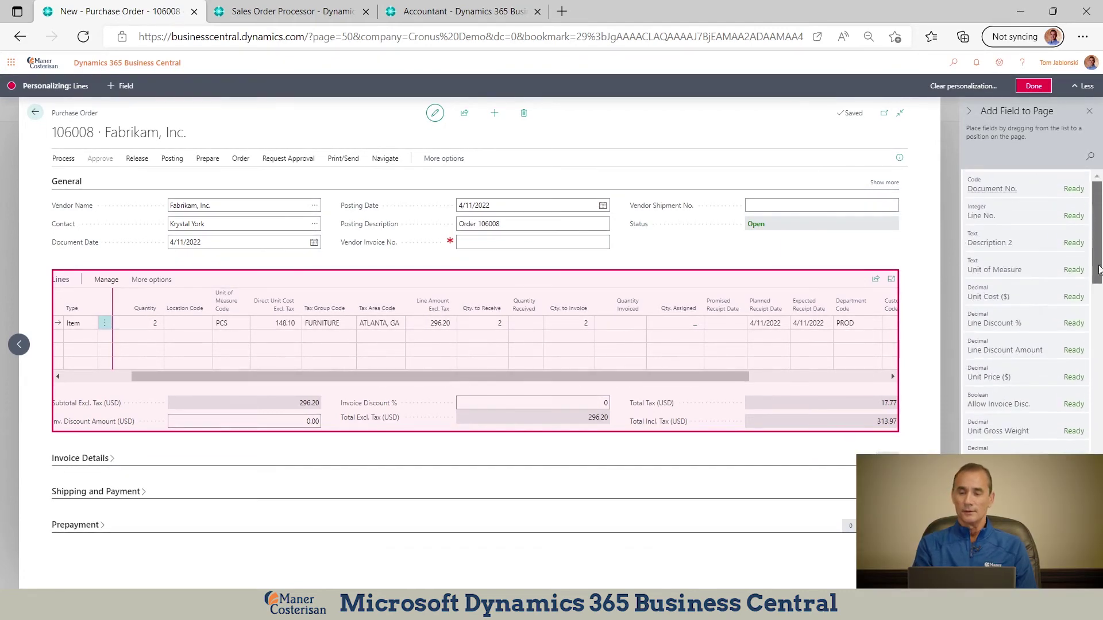
left_click(1039, 86)
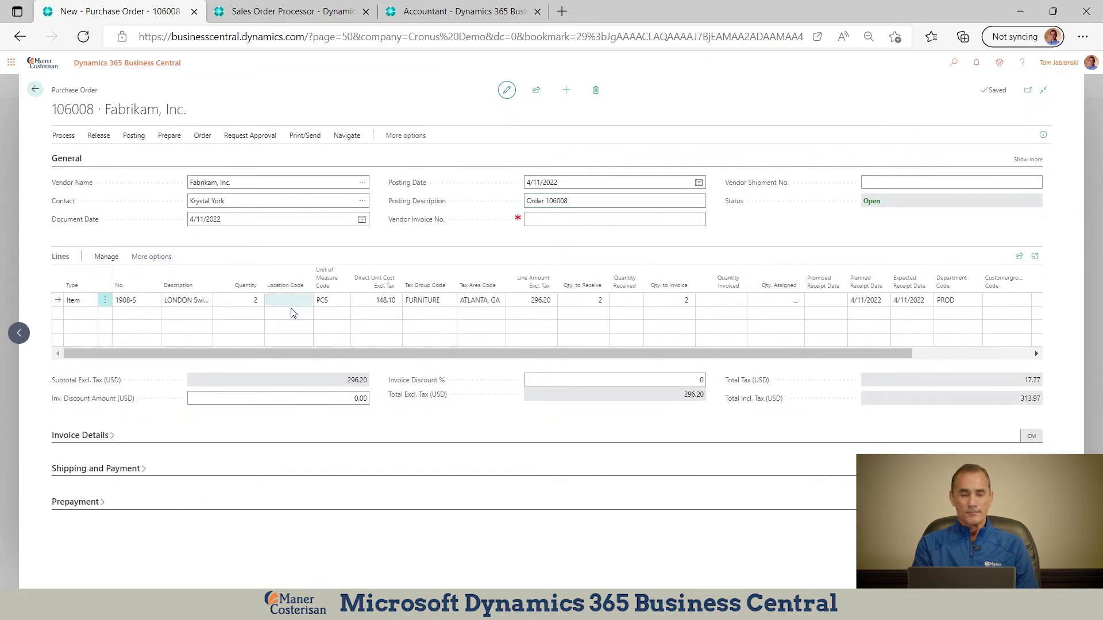
Return home from the purchase order, open Account Schedules under Finance and select M-INCOME
left_click(35, 89)
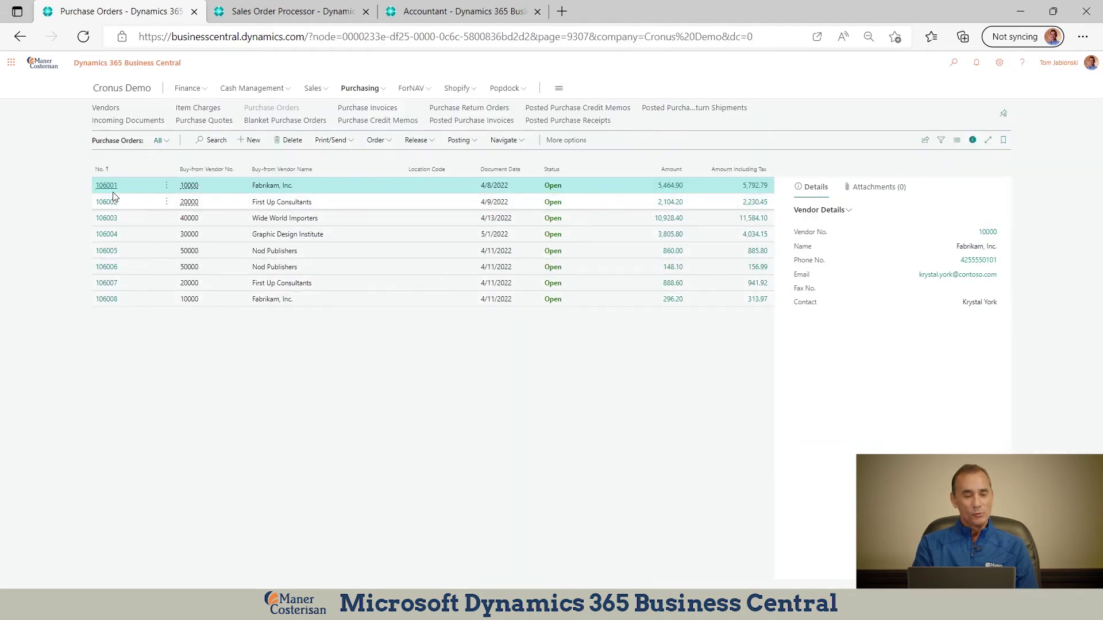
left_click(113, 92)
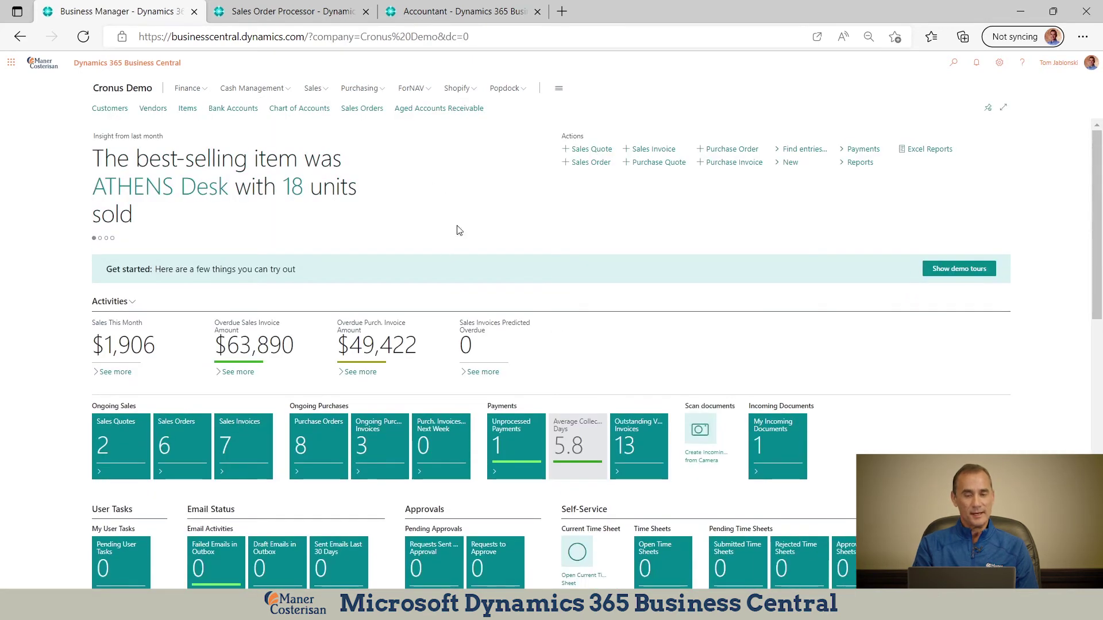
left_click(195, 89)
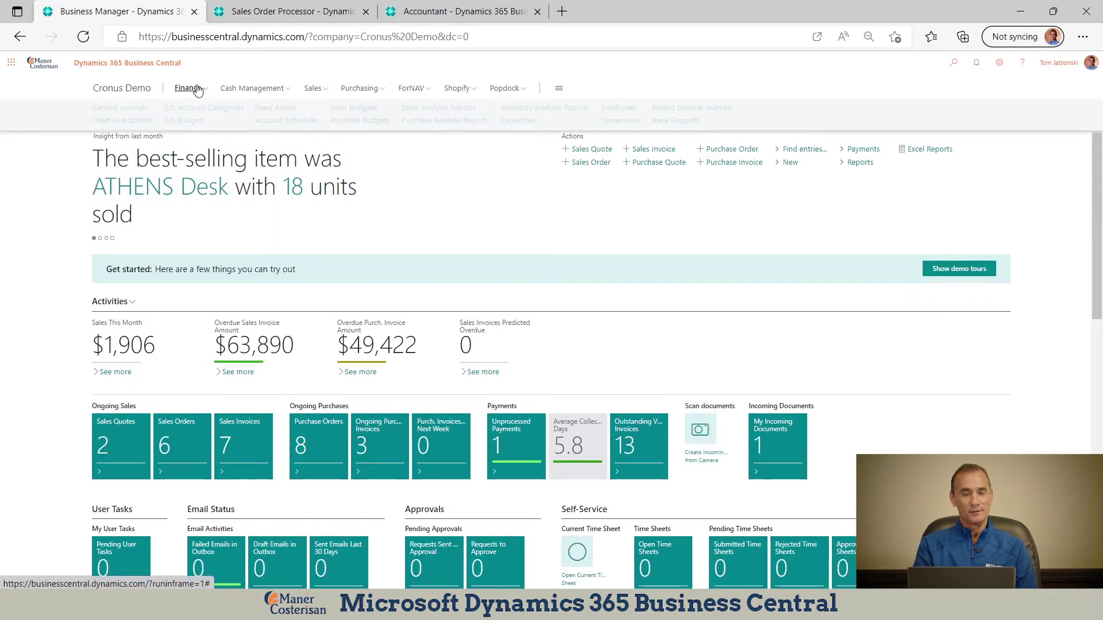
left_click(302, 122)
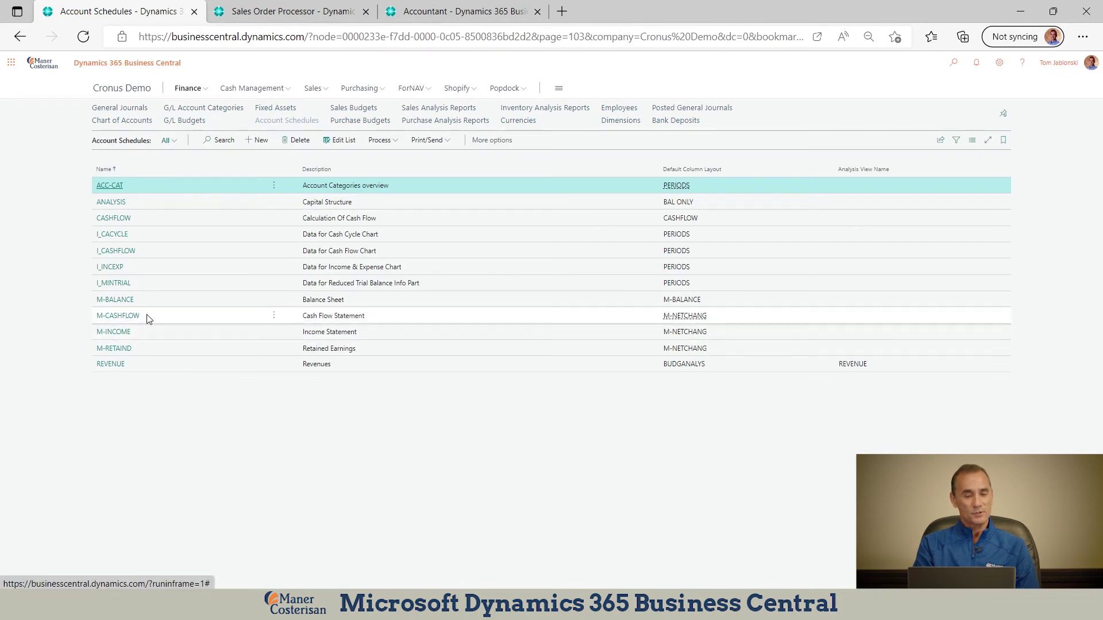
left_click(120, 332)
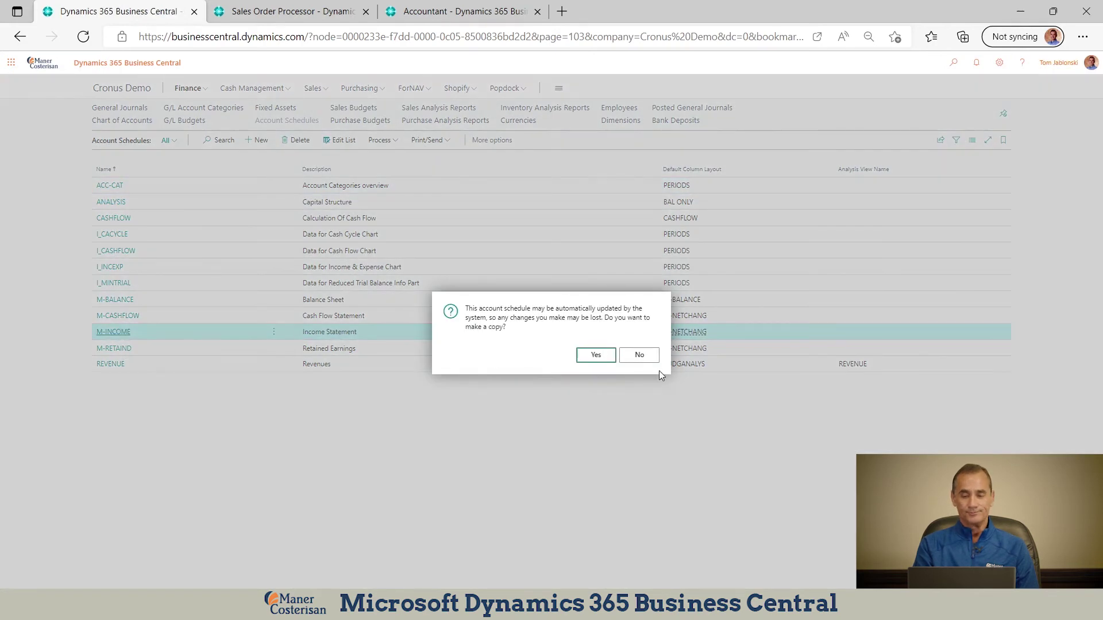
Edit M-INCOME without copying it and open its Overview with net change figures
left_click(639, 355)
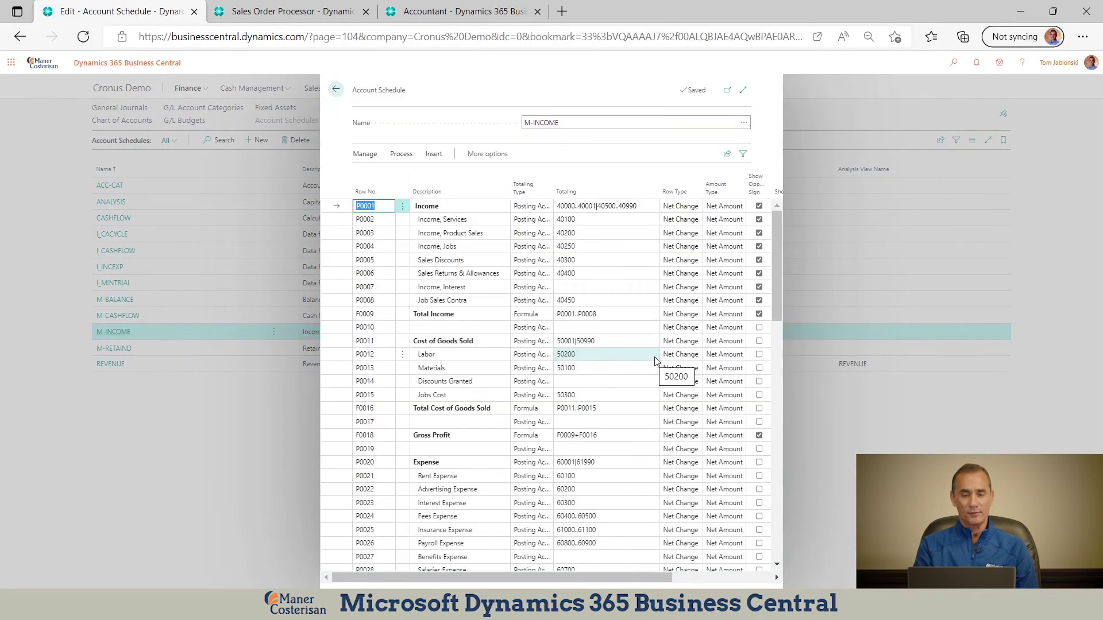
left_click(400, 155)
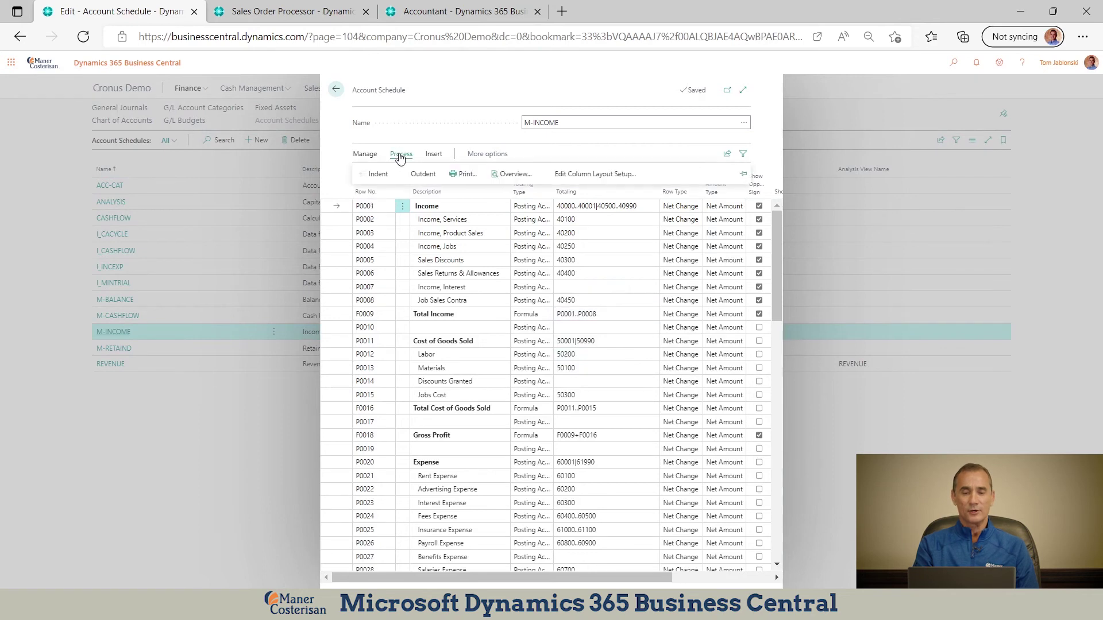
left_click(519, 175)
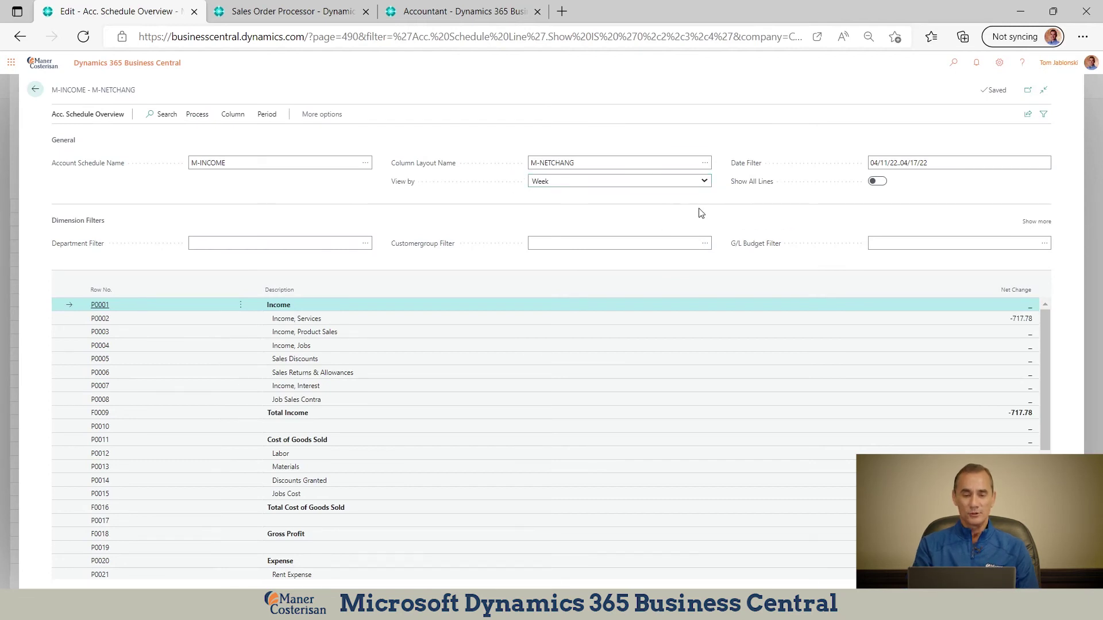
left_click(295, 244)
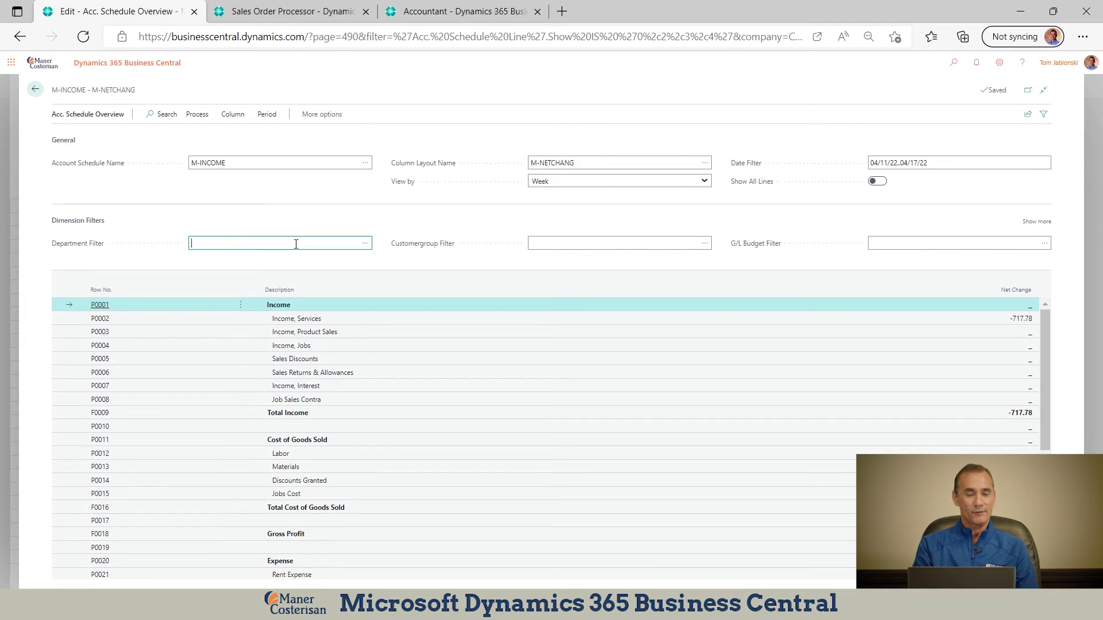
left_click(365, 243)
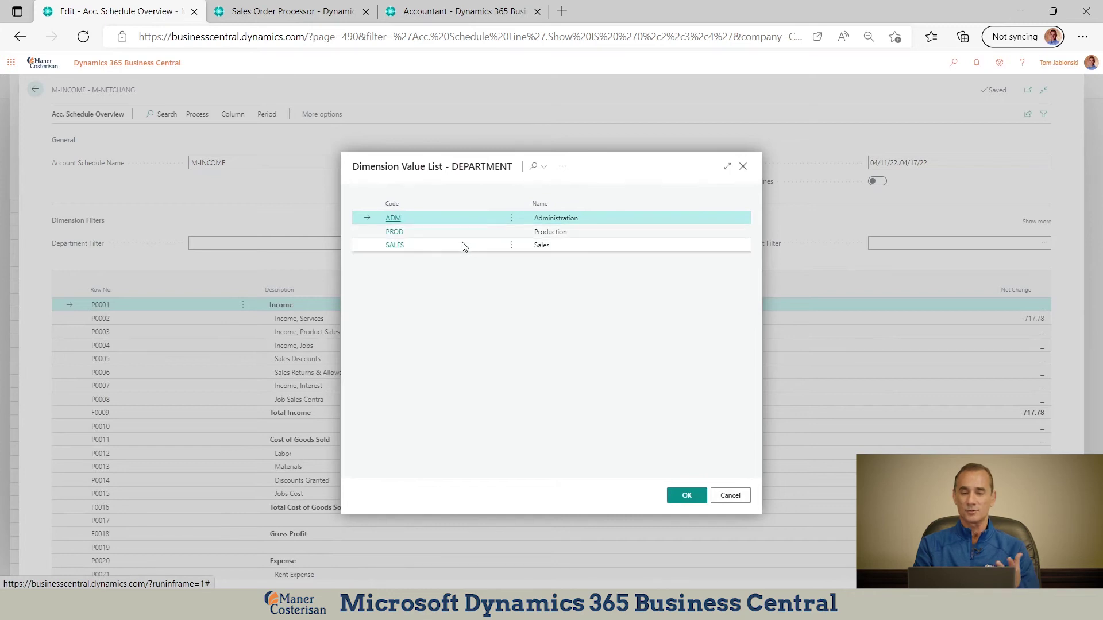
left_click(396, 234)
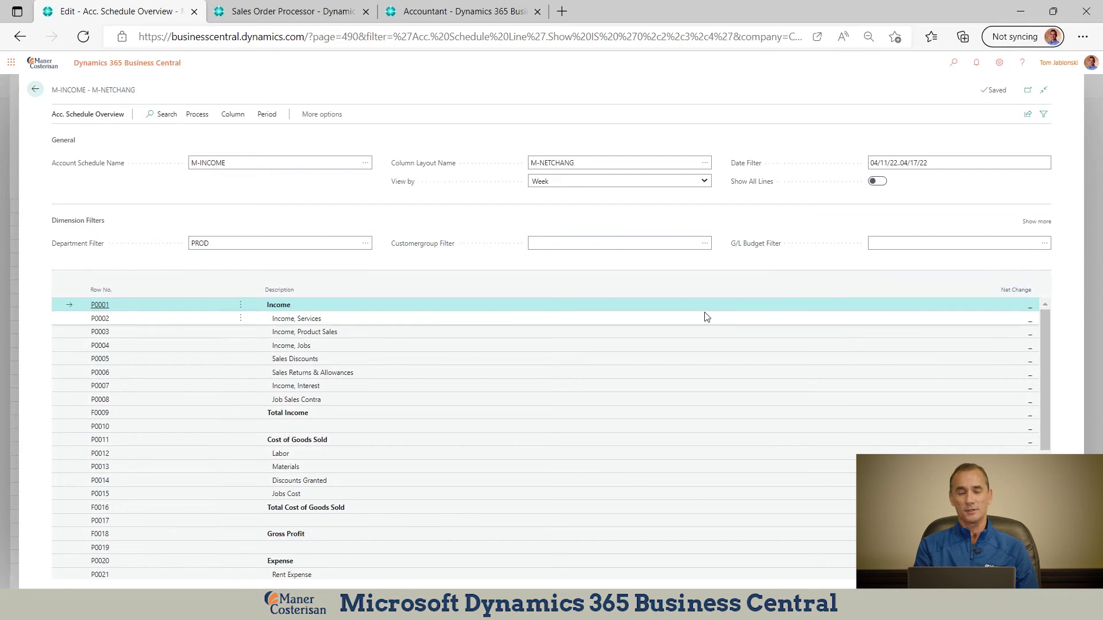
left_click(365, 244)
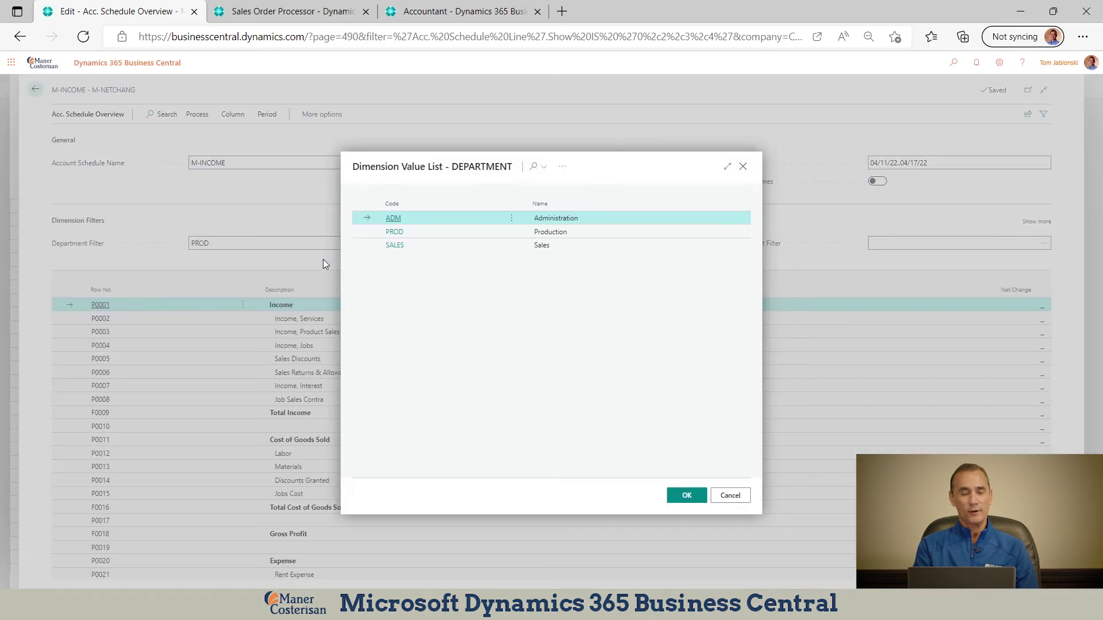
left_click(394, 246)
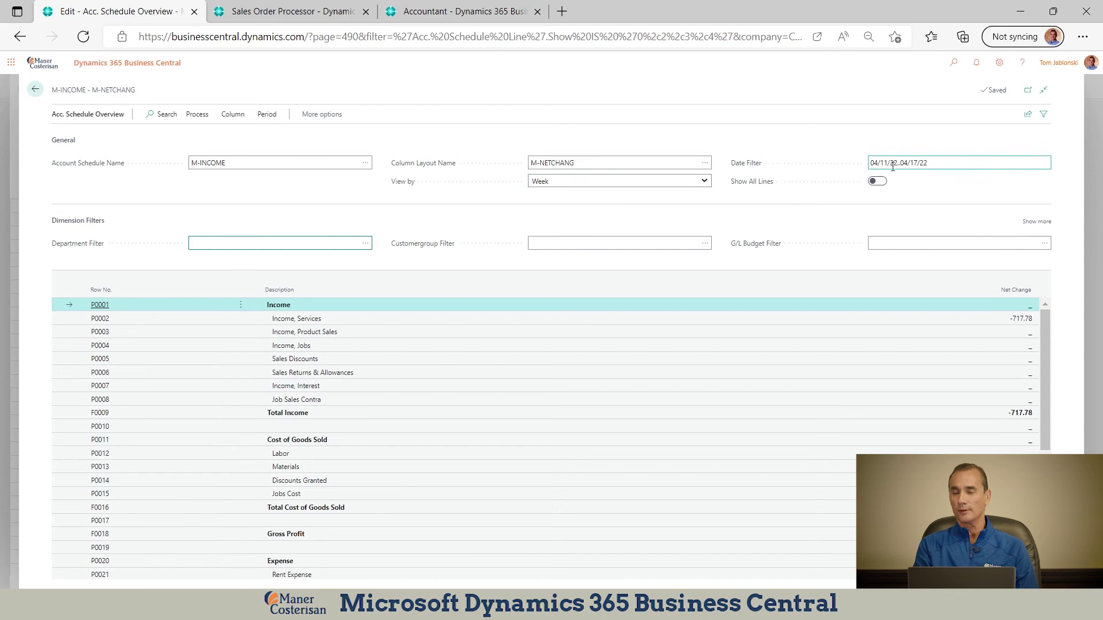
View the income statement by month, stepping forward to May 2022 then back to March 2022
left_click(704, 181)
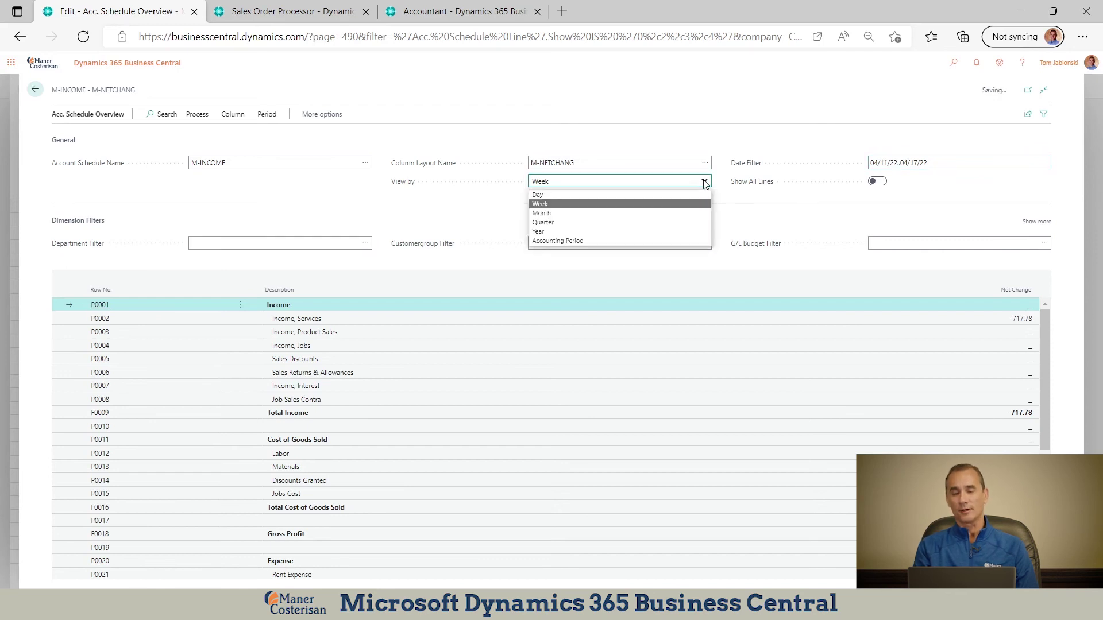
left_click(662, 214)
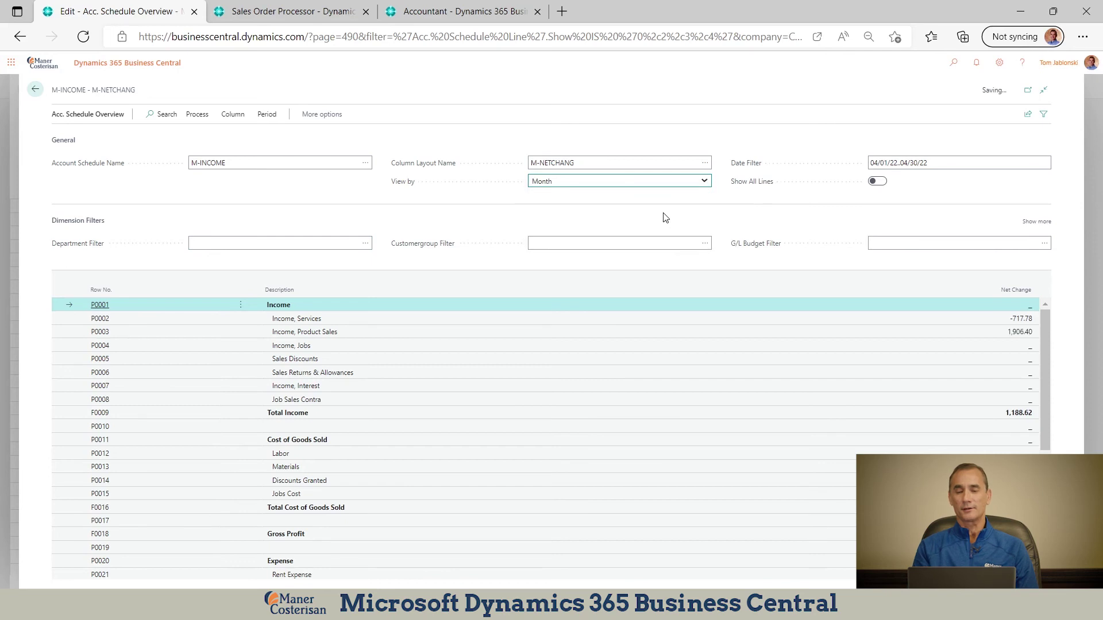
left_click(268, 115)
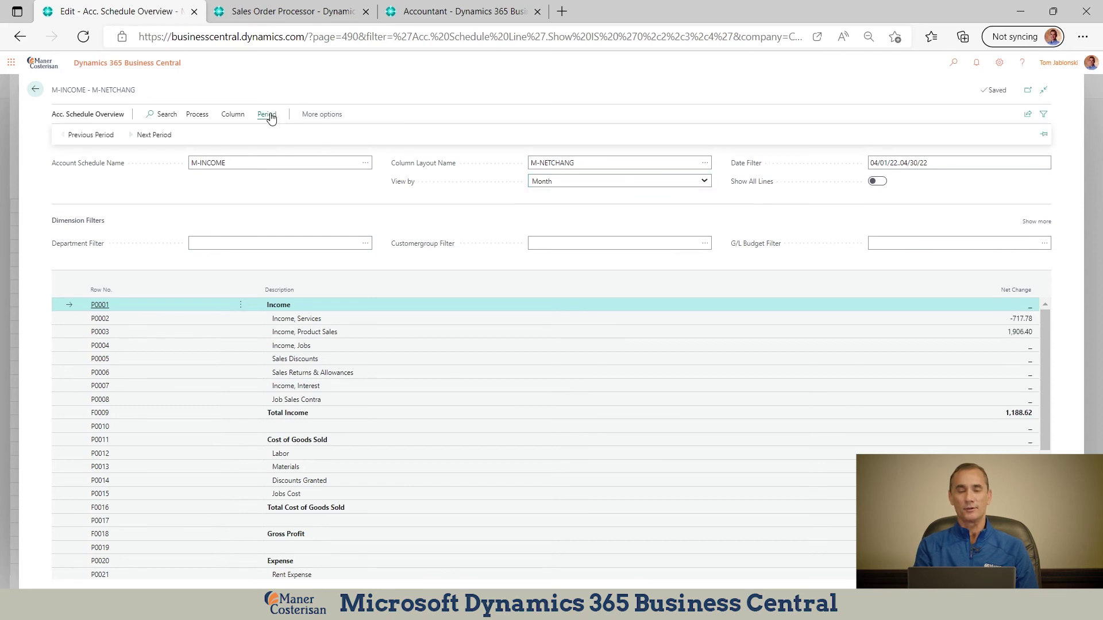
left_click(149, 135)
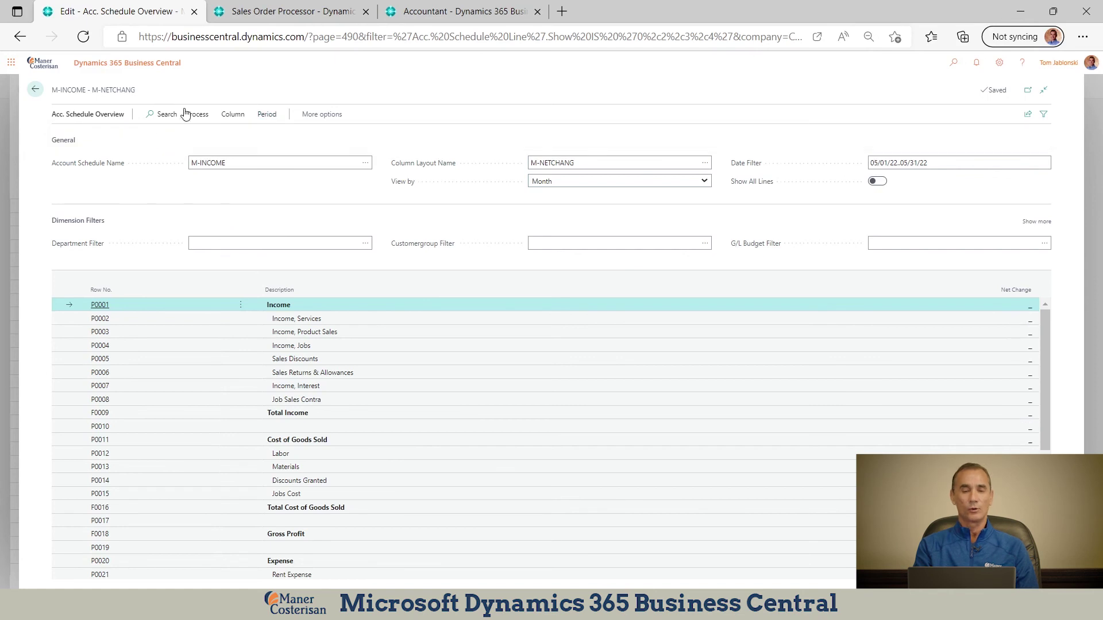
left_click(266, 115)
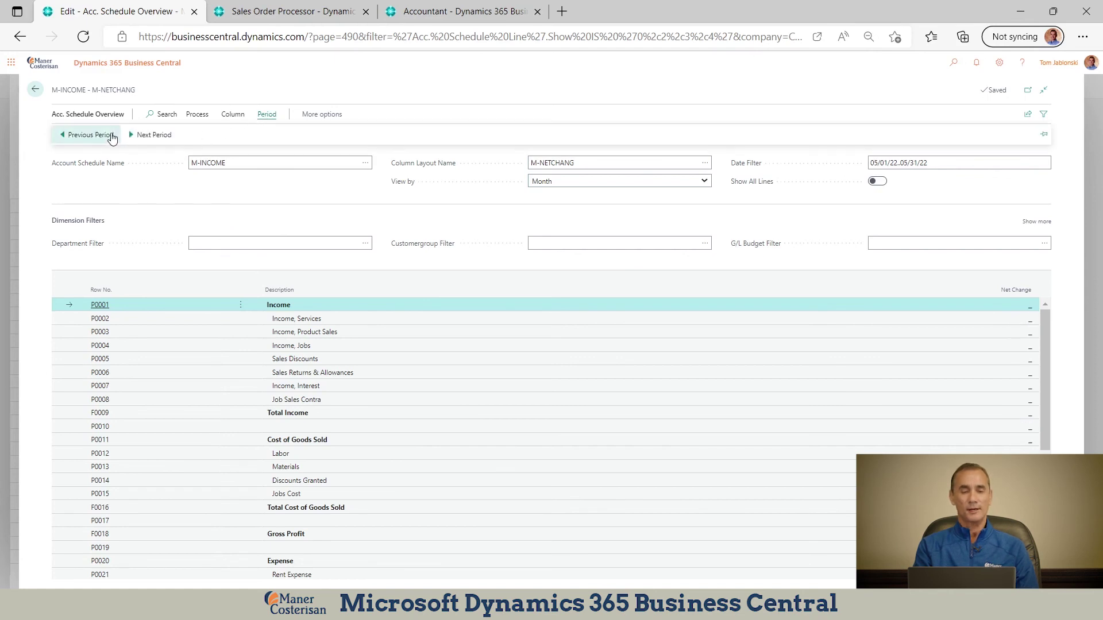
left_click(104, 138)
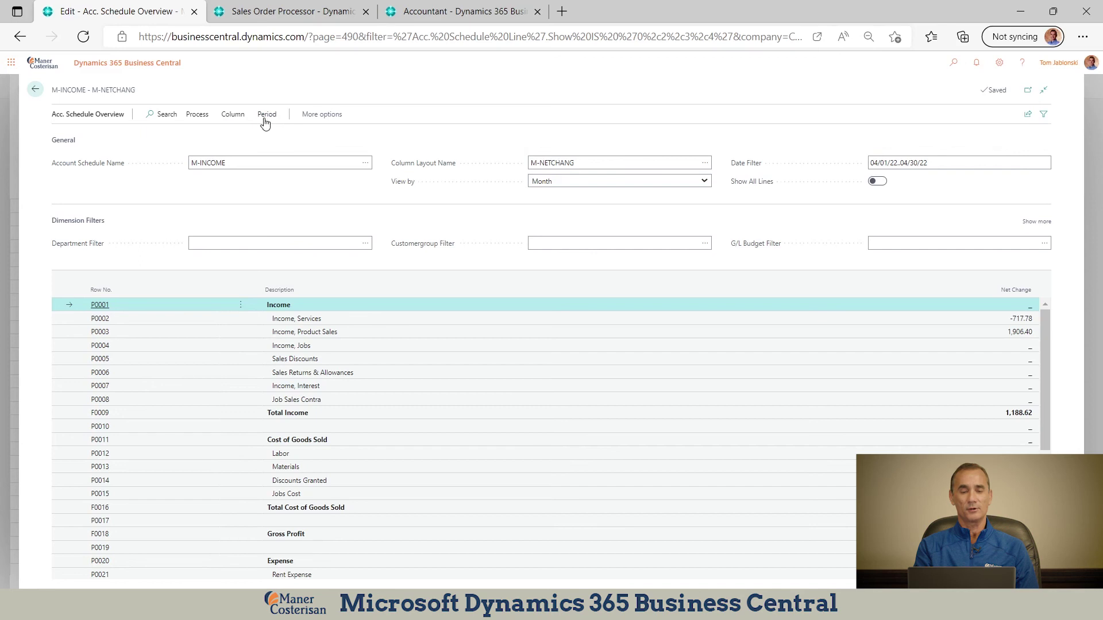
left_click(265, 115)
left_click(95, 136)
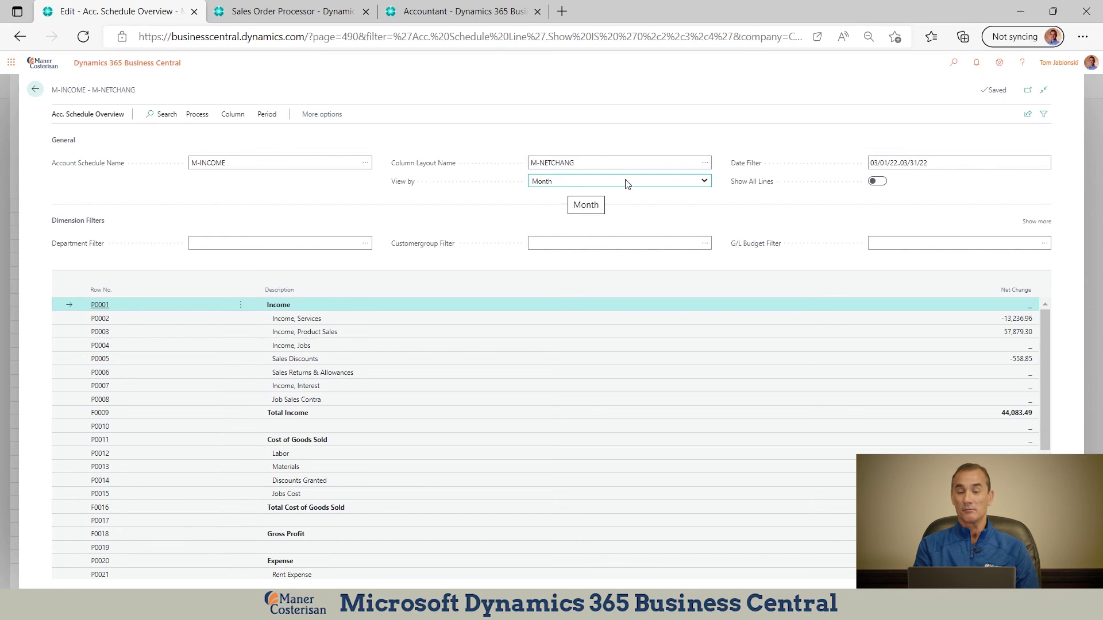
Switch to quarters, step back to 10/01/21..12/31/21 and drill into Income, Product Sales net change
left_click(639, 185)
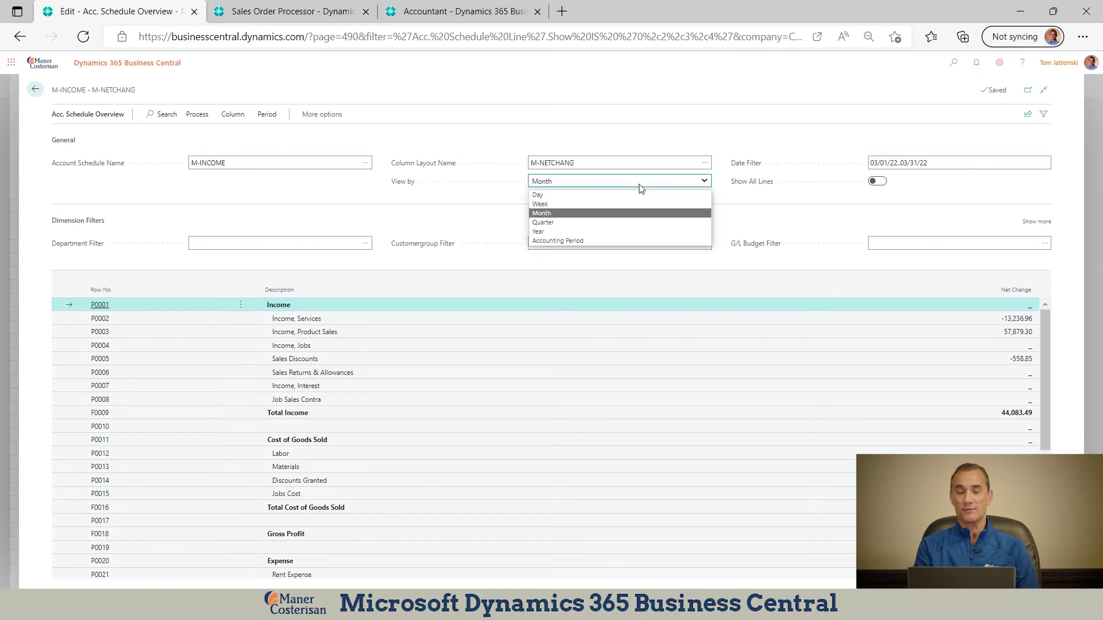
left_click(630, 223)
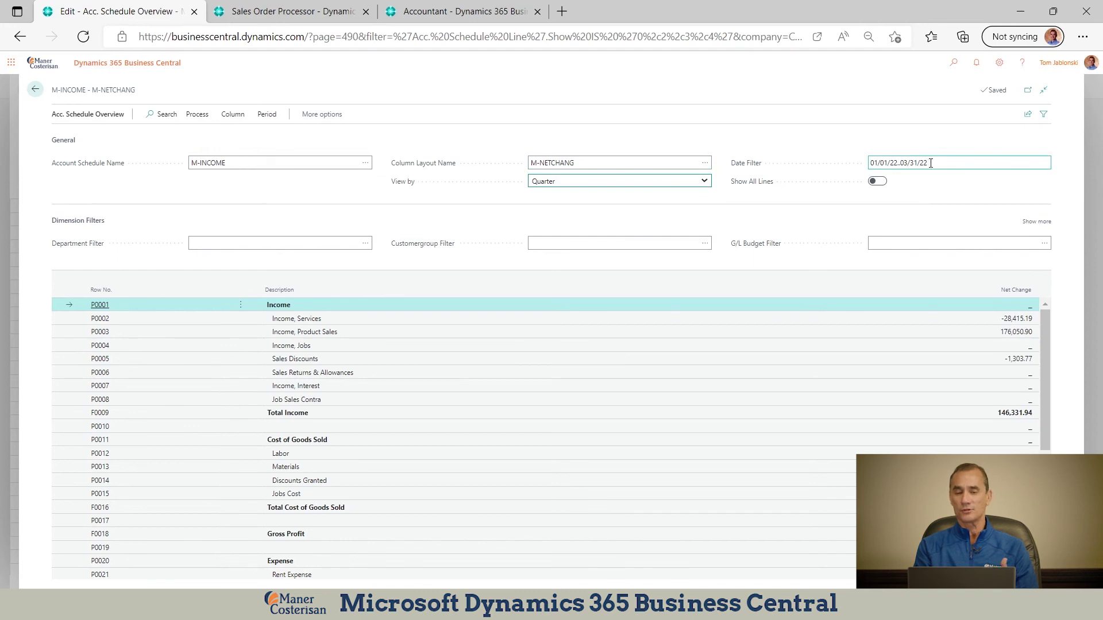
left_click(266, 114)
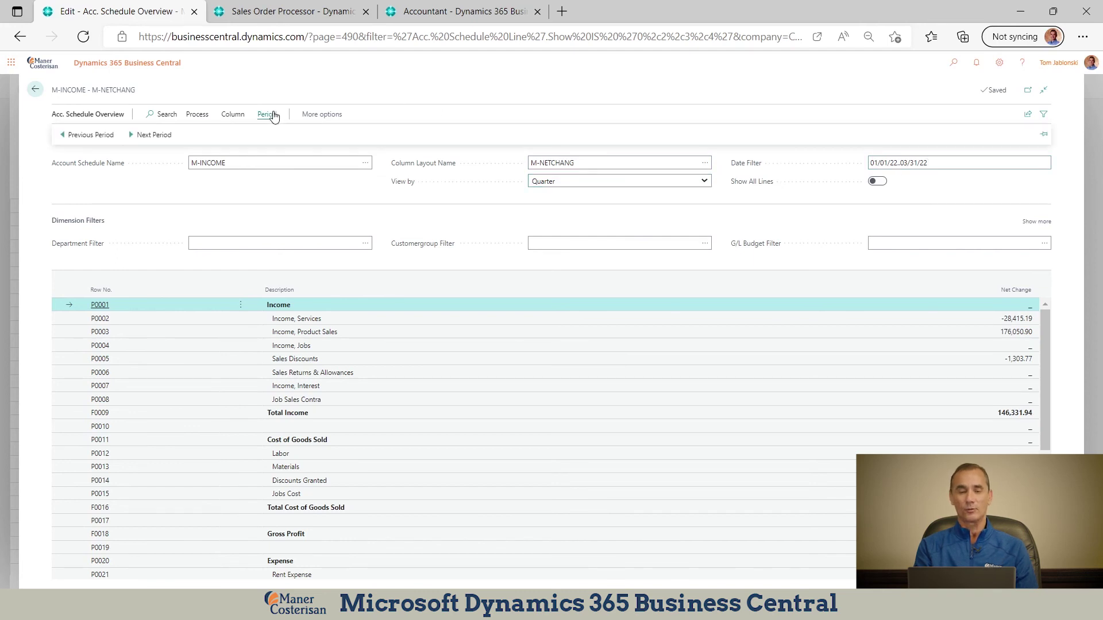
left_click(103, 137)
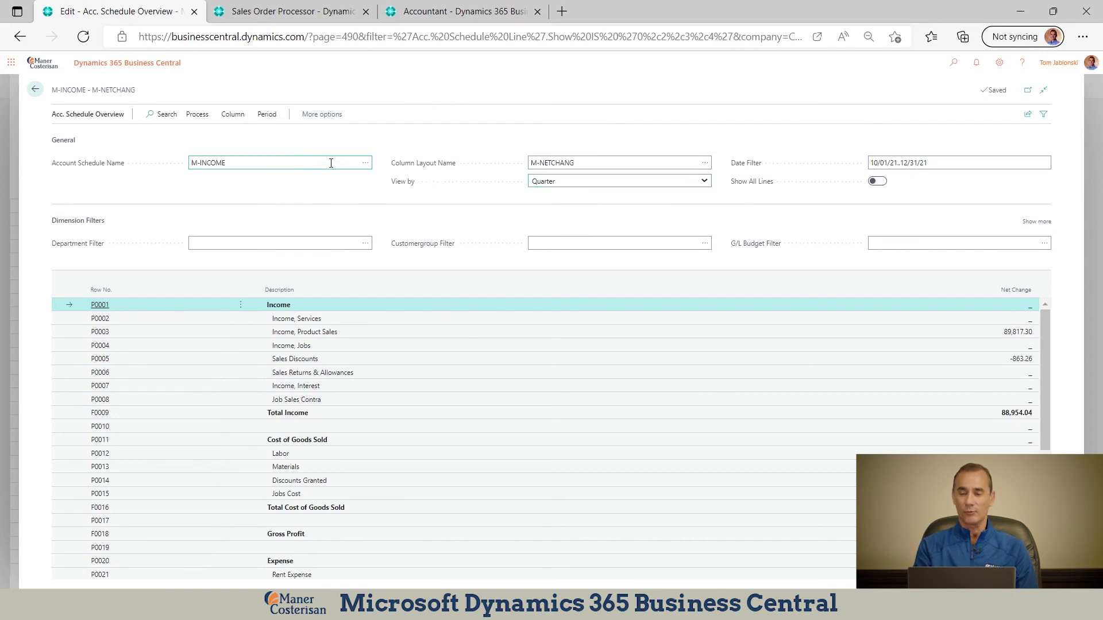
left_click(705, 181)
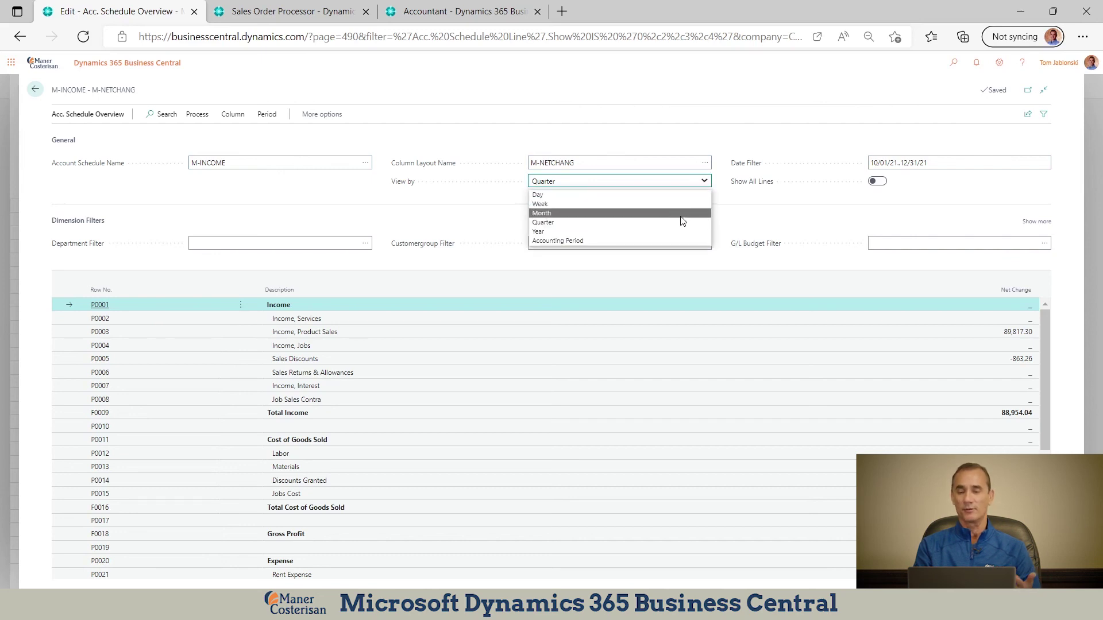
left_click(757, 217)
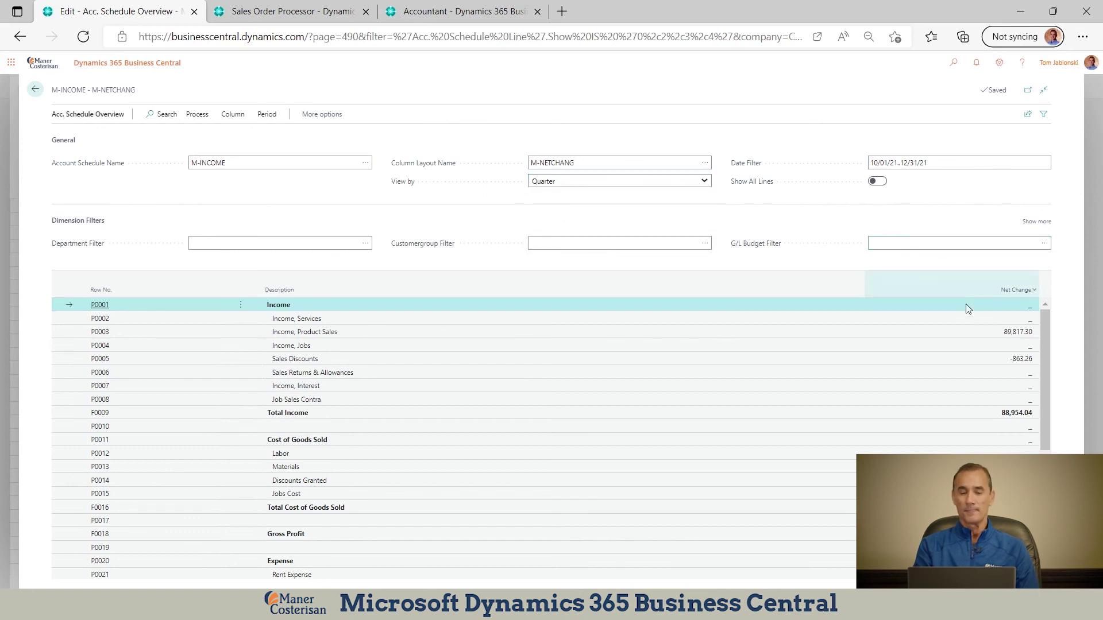
left_click(1024, 333)
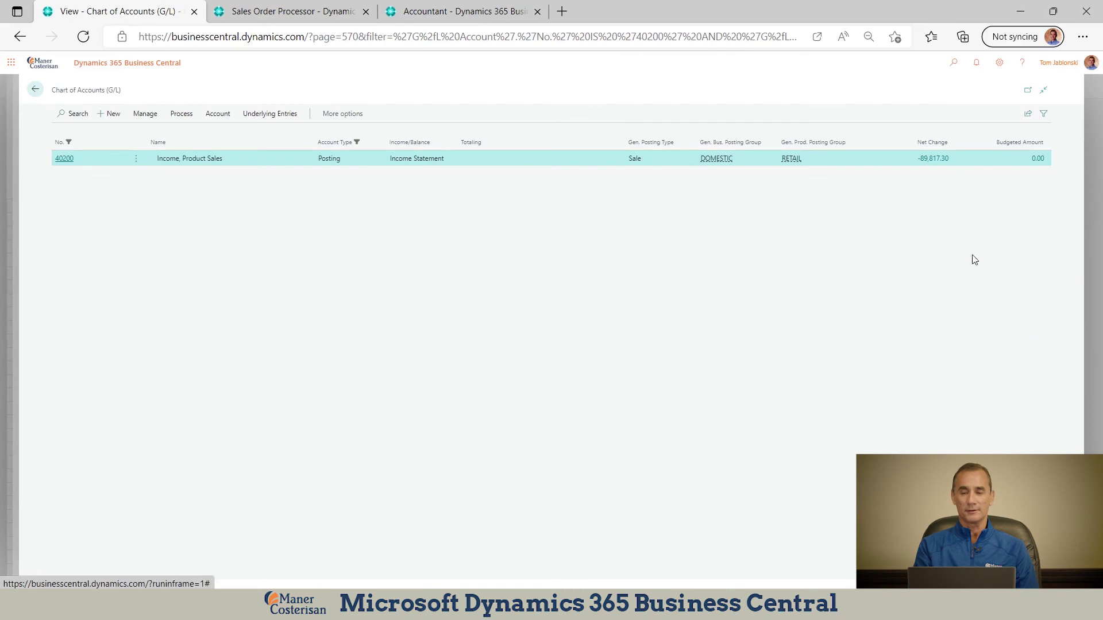
Open account 40200's ledger entries and find all entries related to the top invoice
left_click(936, 159)
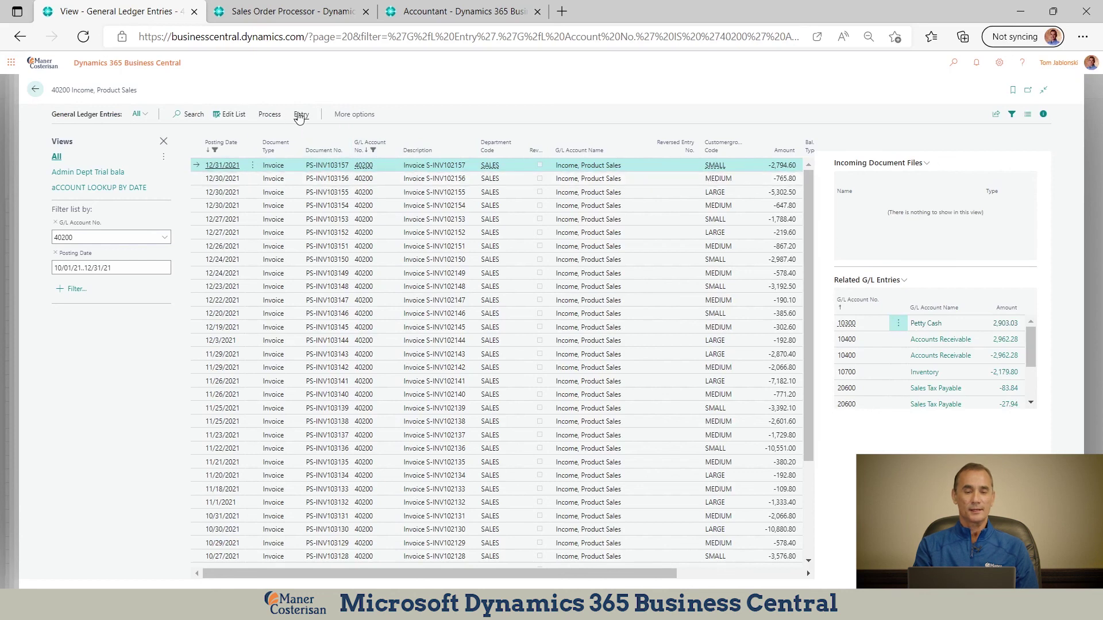
left_click(300, 114)
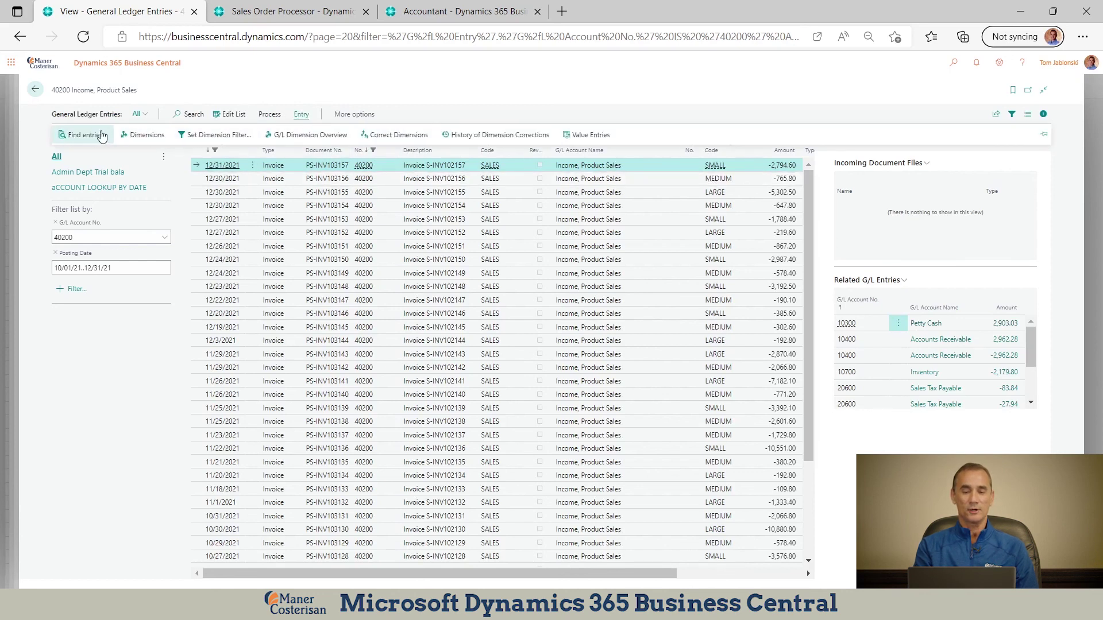
left_click(101, 136)
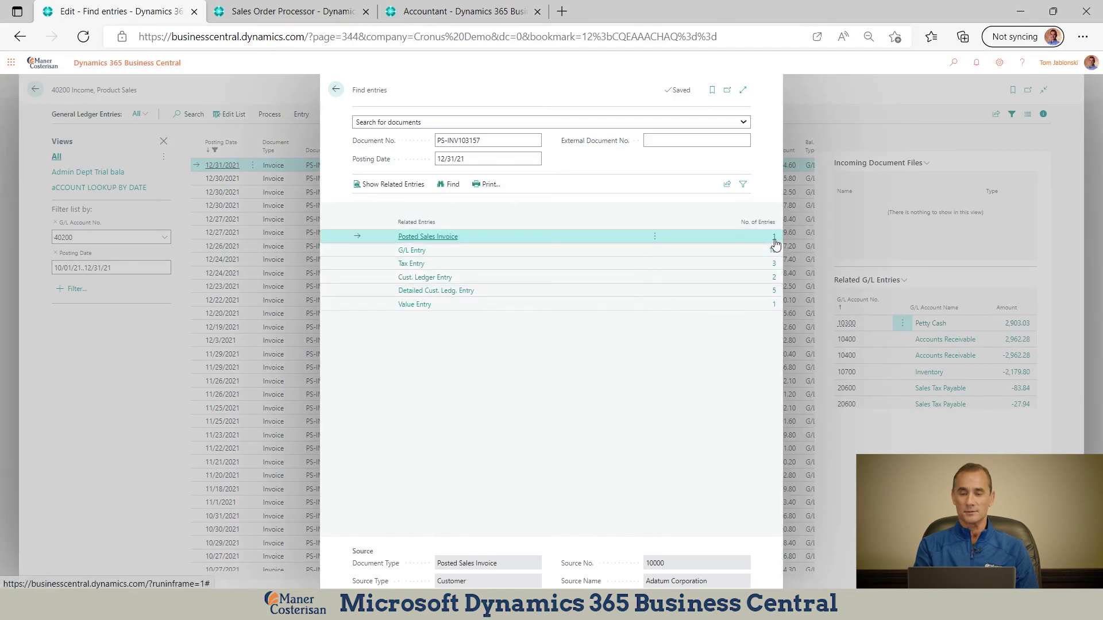
Review the posted sales invoice and its 10 G/L entries, then return to account 40200
left_click(776, 242)
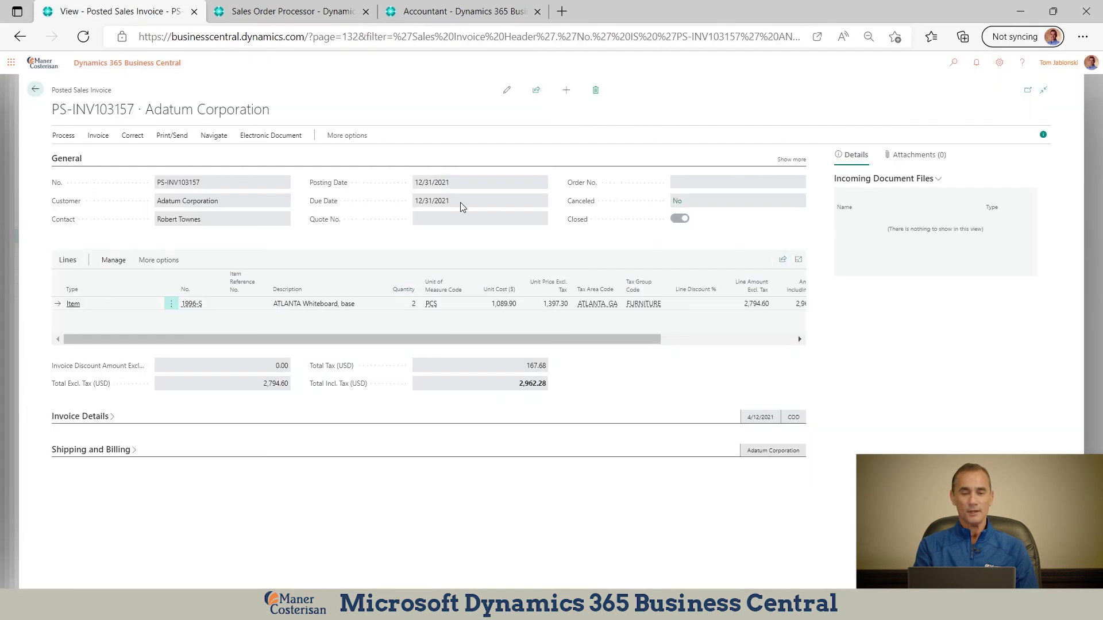
left_click(35, 92)
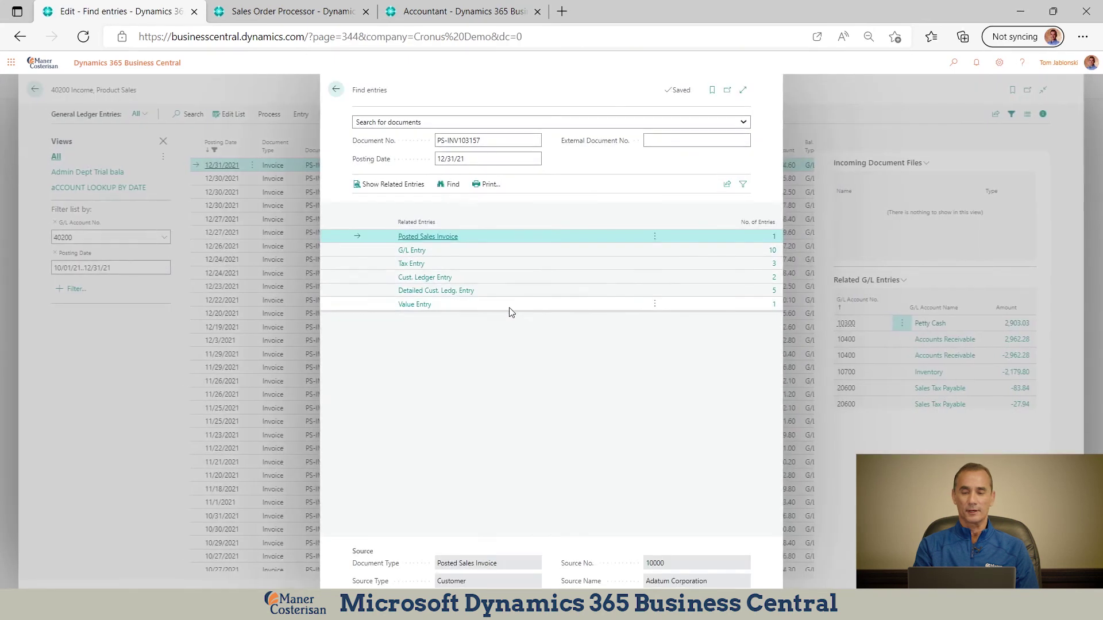
left_click(774, 253)
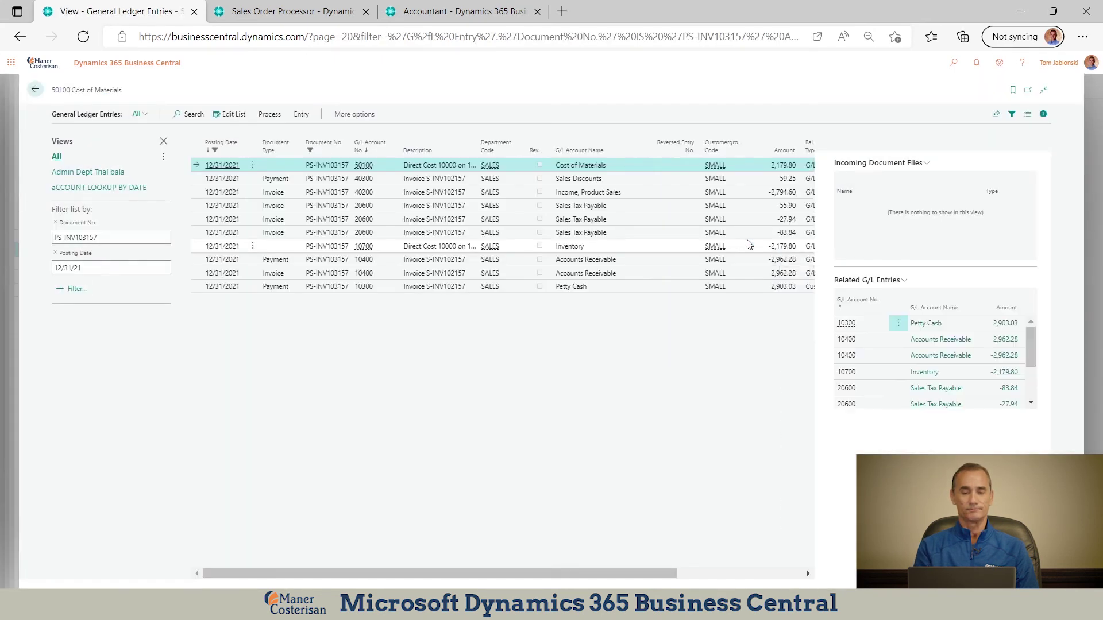
left_click(35, 90)
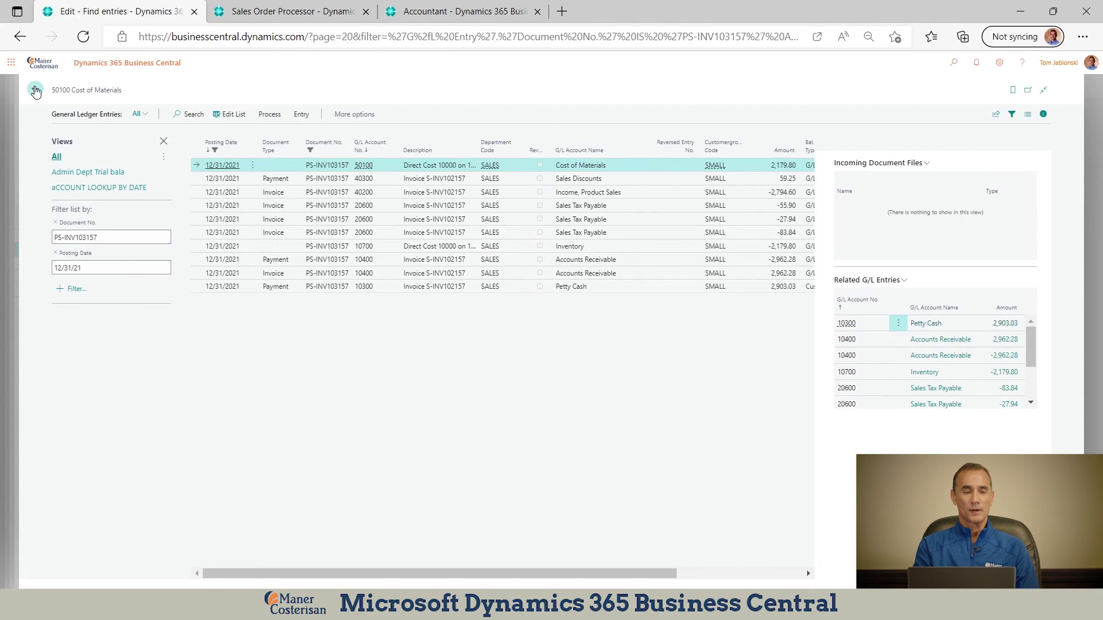
left_click(332, 85)
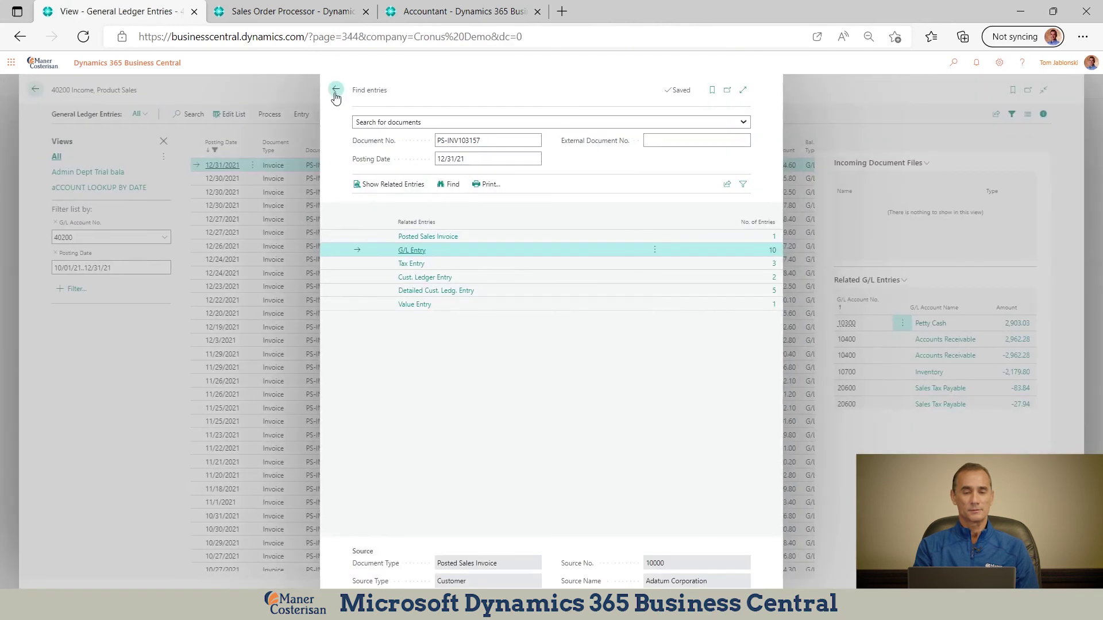
Back out through the Acc. Schedule Overview, M-INCOME setup and Account Schedules list to the Cronus Demo home page
left_click(36, 90)
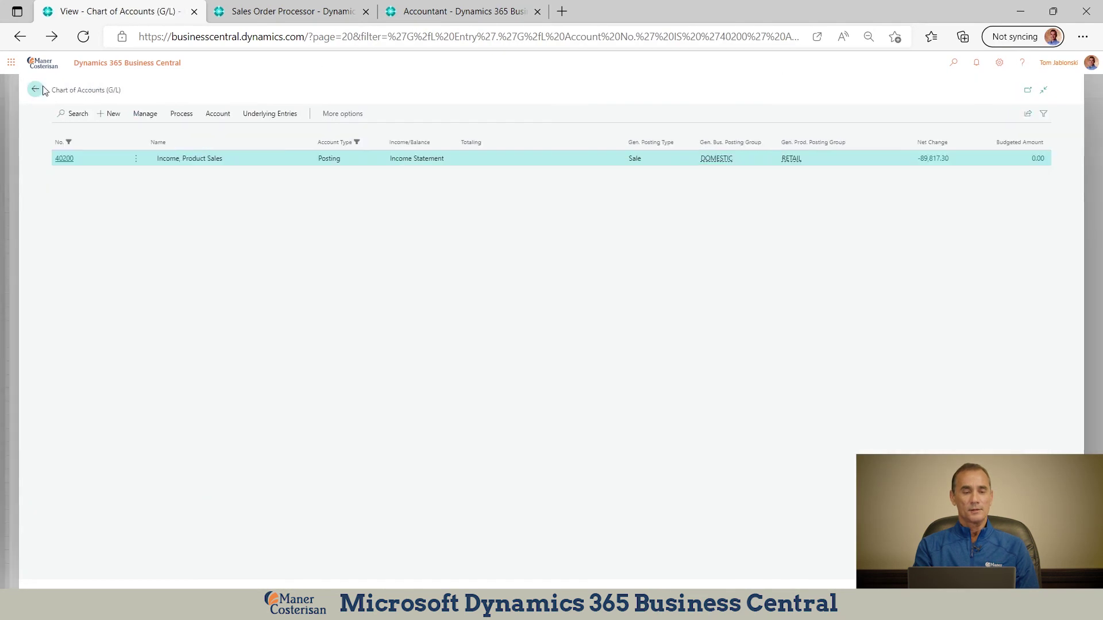
left_click(36, 91)
left_click(36, 91)
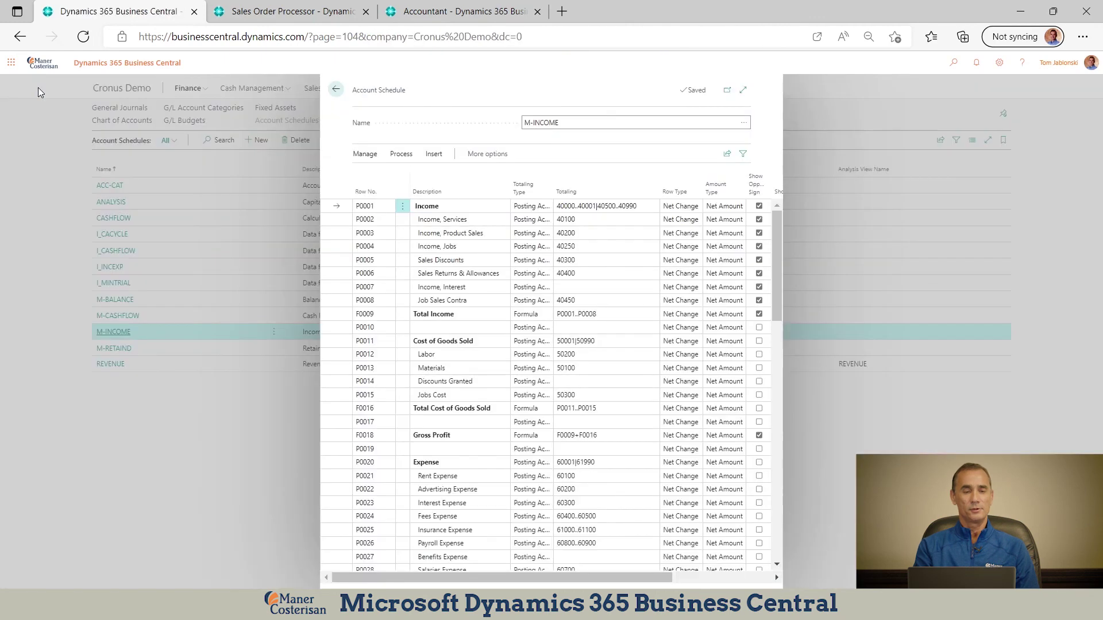
left_click(335, 89)
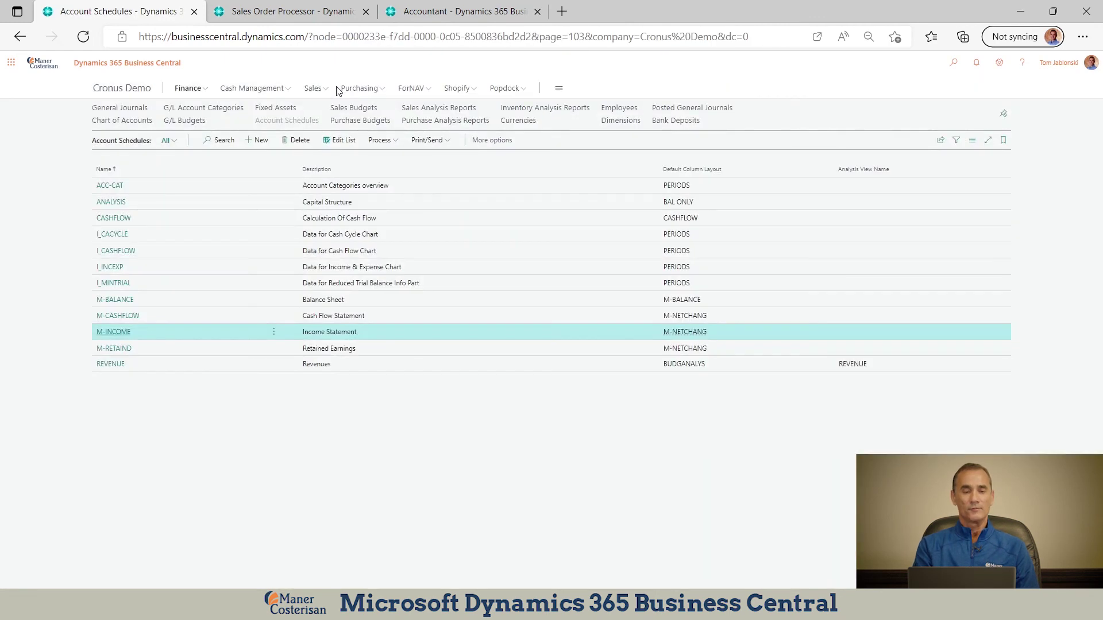
left_click(127, 89)
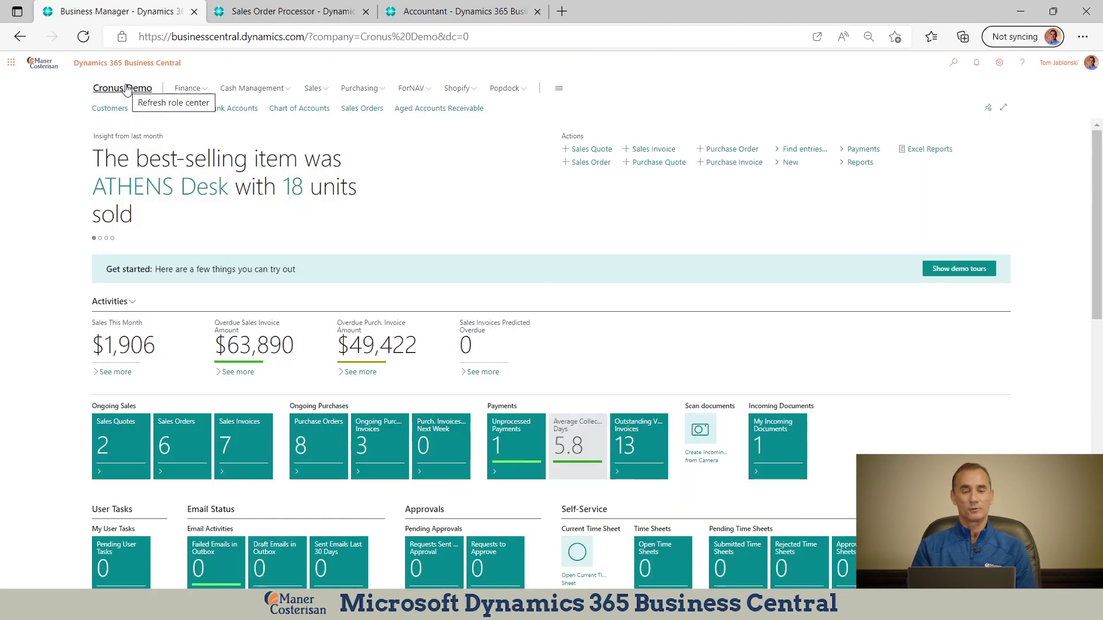